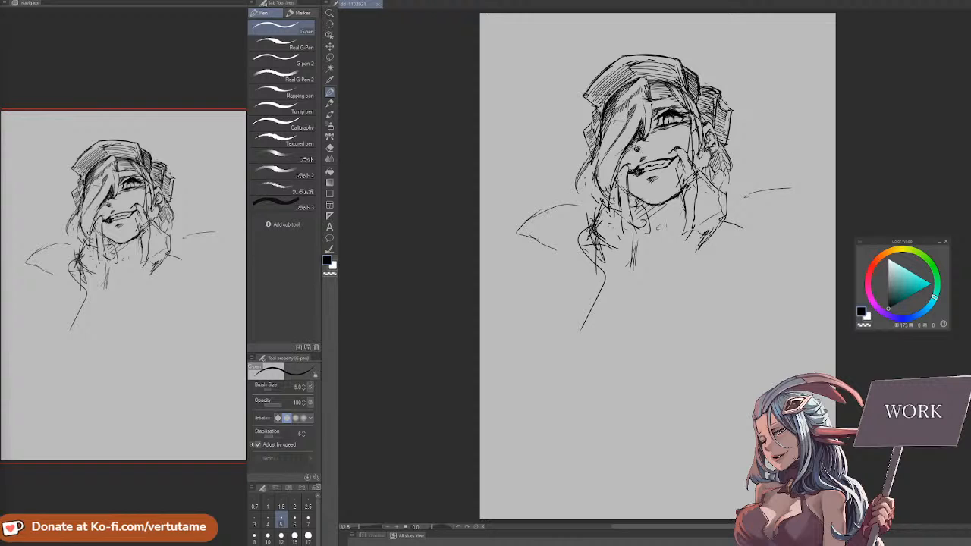
Start a new illustration and try the 2k preset, the B4 page size and the 4K (3840 x 2160px) preset
key(ctrl+n)
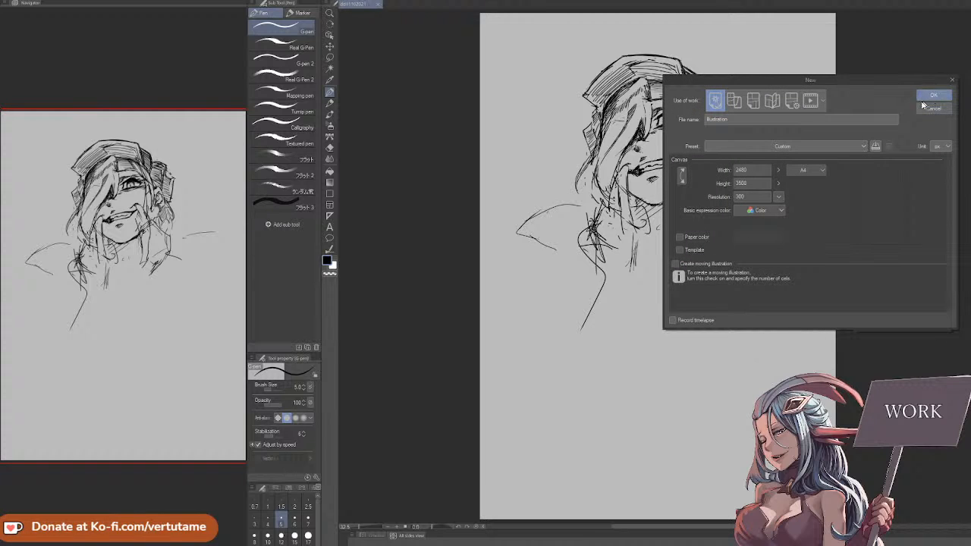
click(806, 147)
click(798, 292)
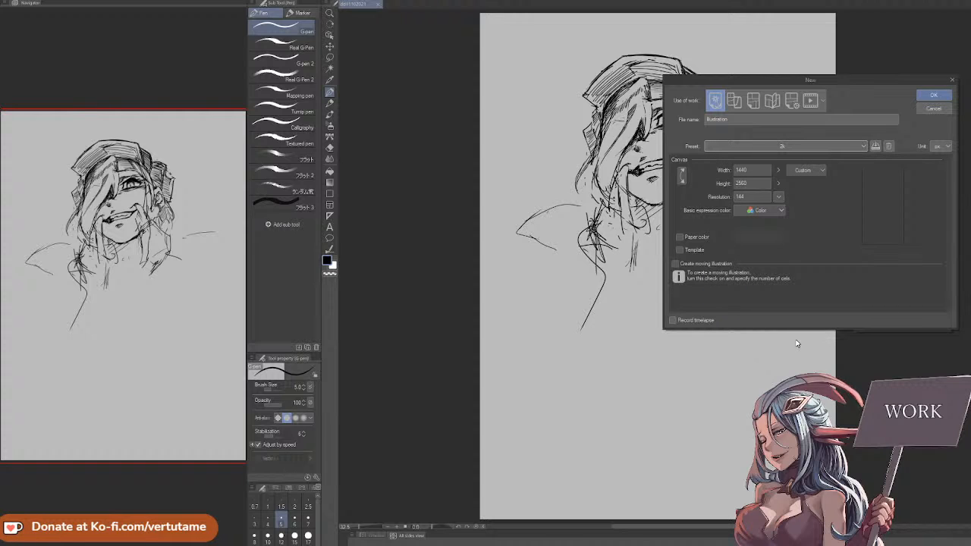
click(693, 238)
click(712, 240)
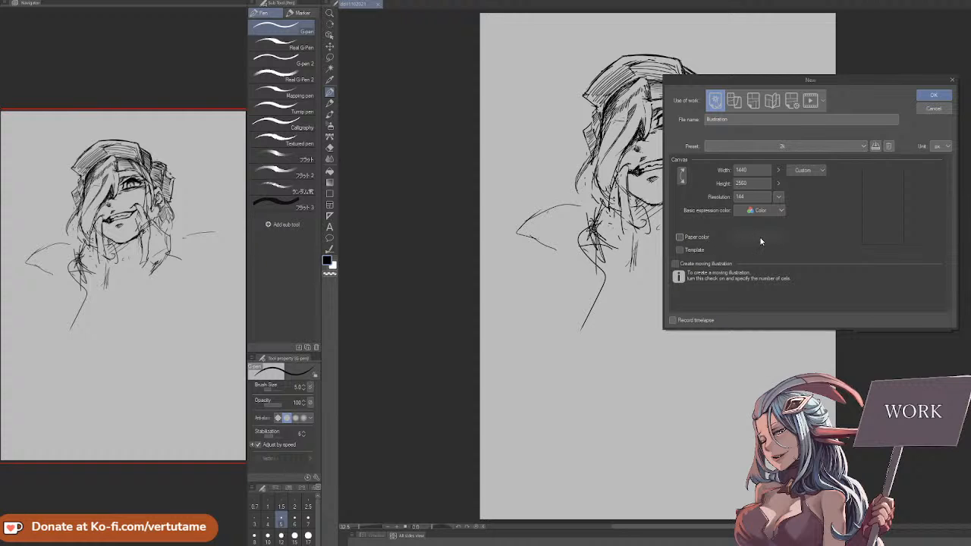
click(806, 171)
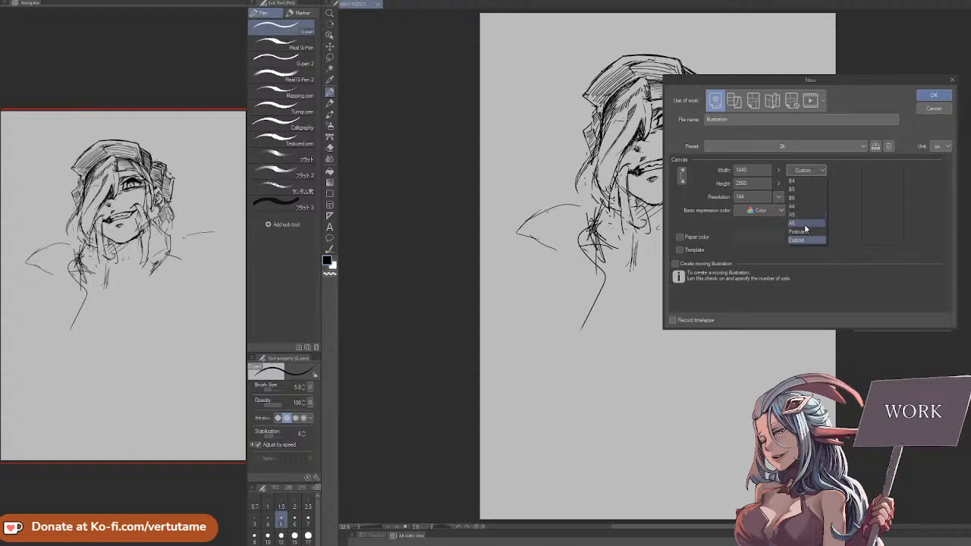
click(800, 182)
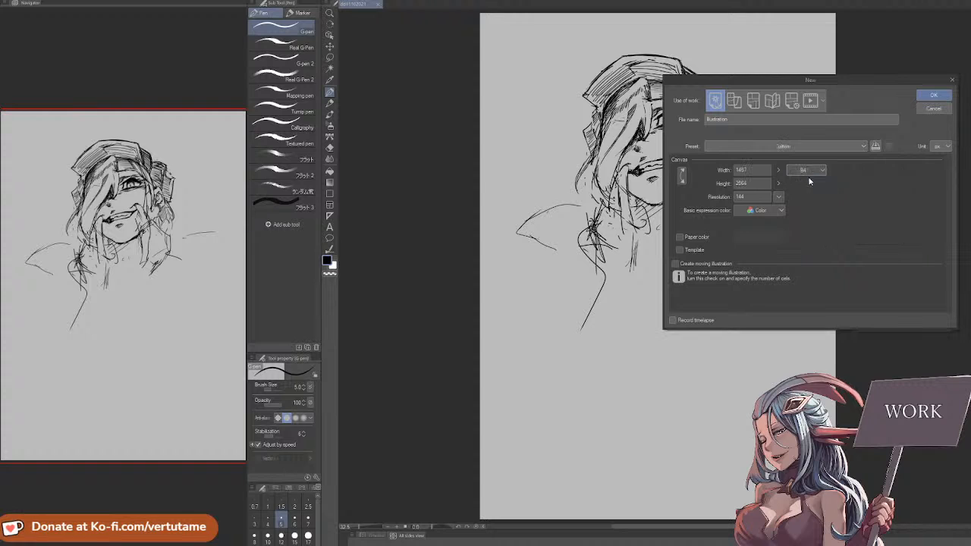
click(809, 169)
click(813, 172)
click(810, 147)
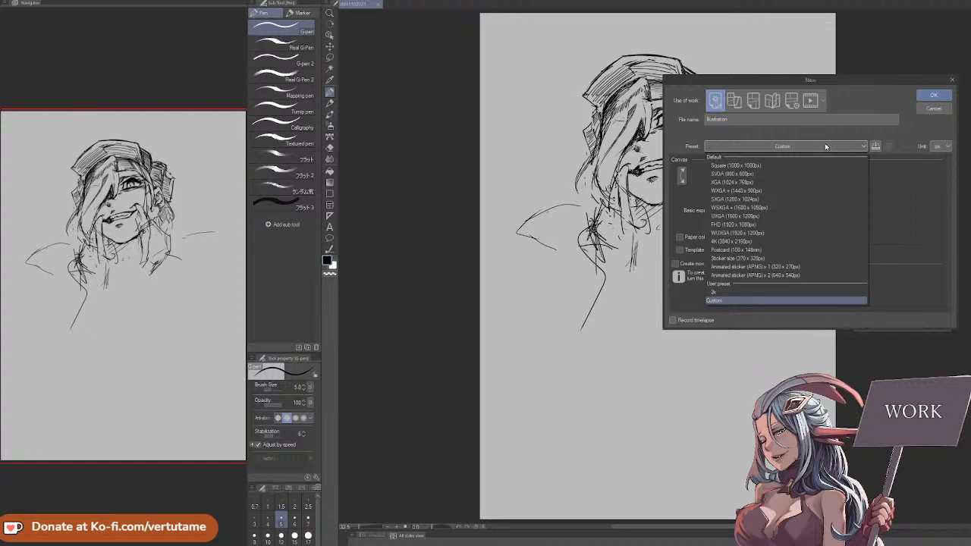
click(775, 241)
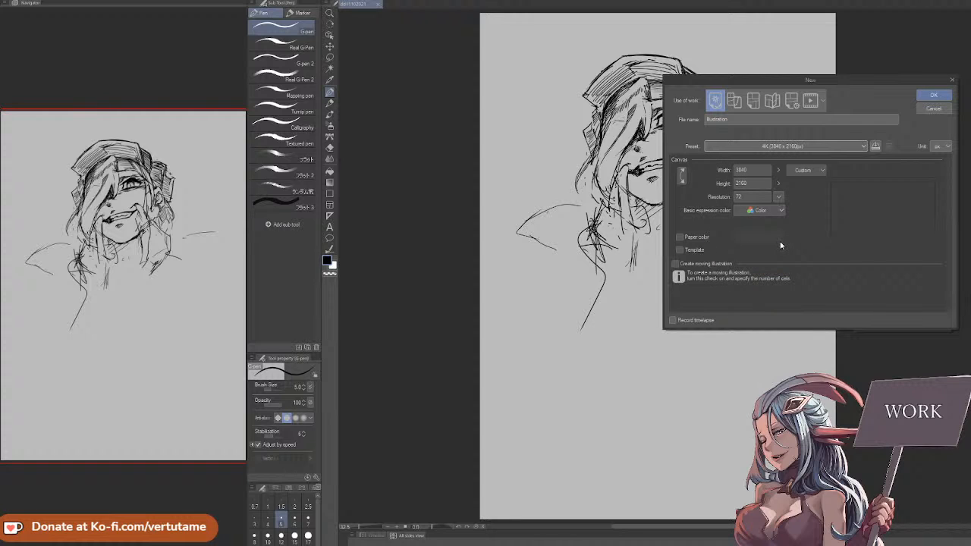
Create the new illustration from the 2k preset, 1440 by 2560 px, with the resolution set to 600 dpi
click(817, 147)
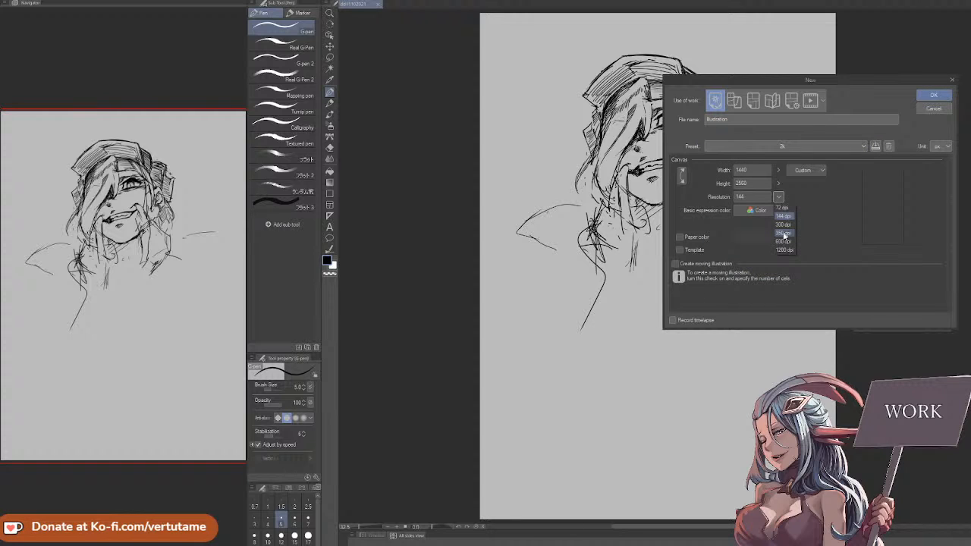
click(783, 241)
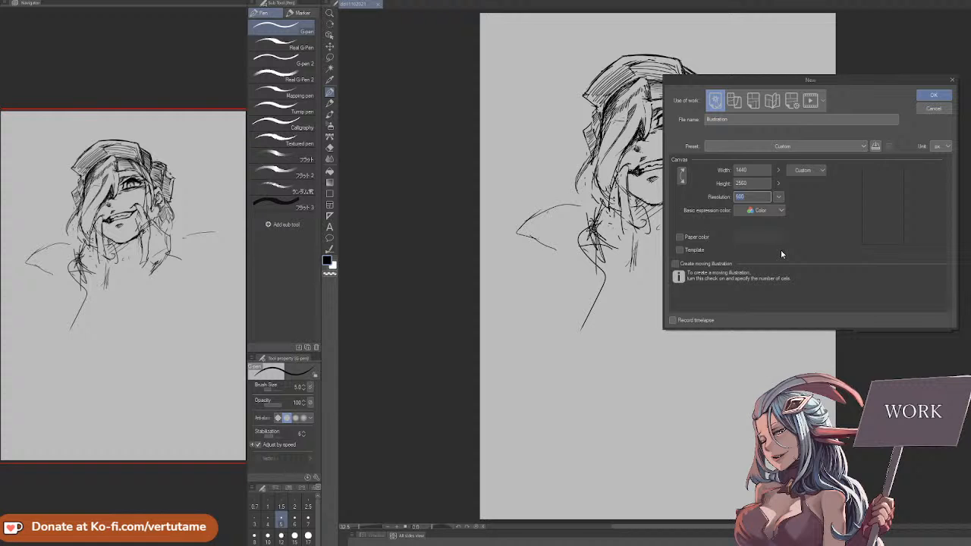
click(927, 96)
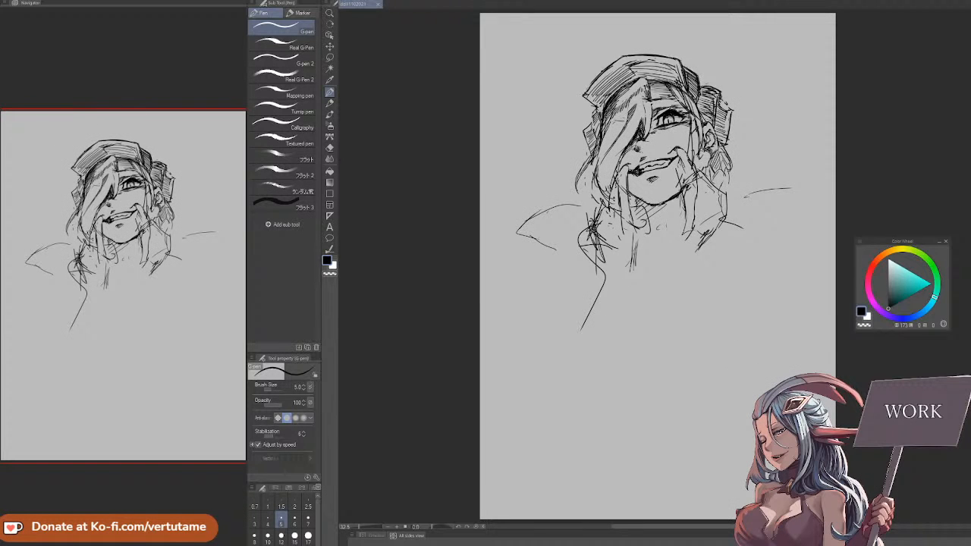
Replace the transparent canvas with a new illustration of the same size that has white paper color enabled
key(ctrl+n)
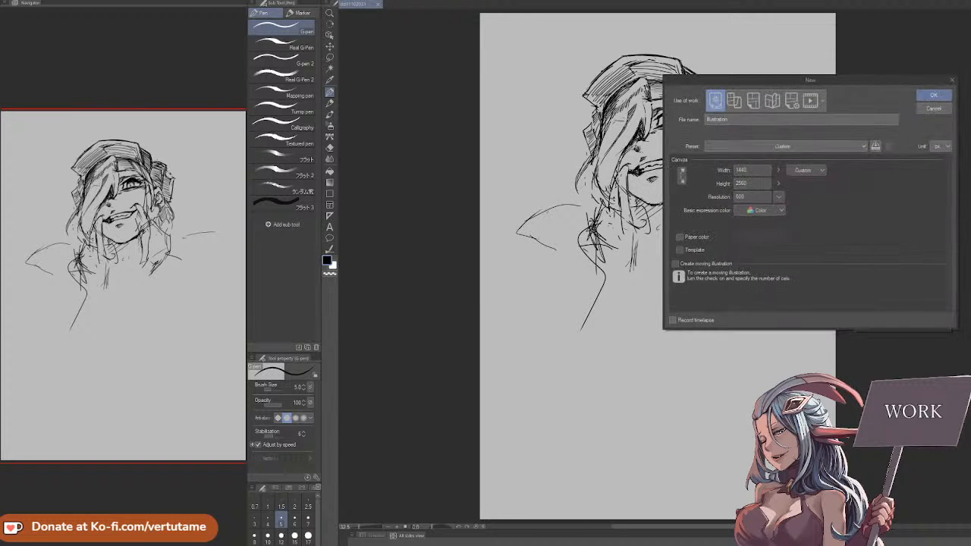
click(809, 148)
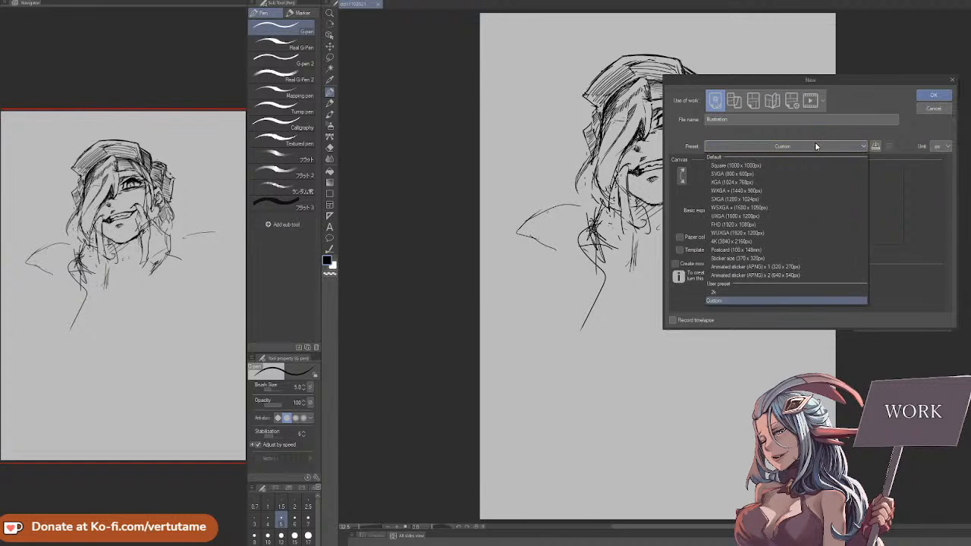
click(809, 152)
click(679, 237)
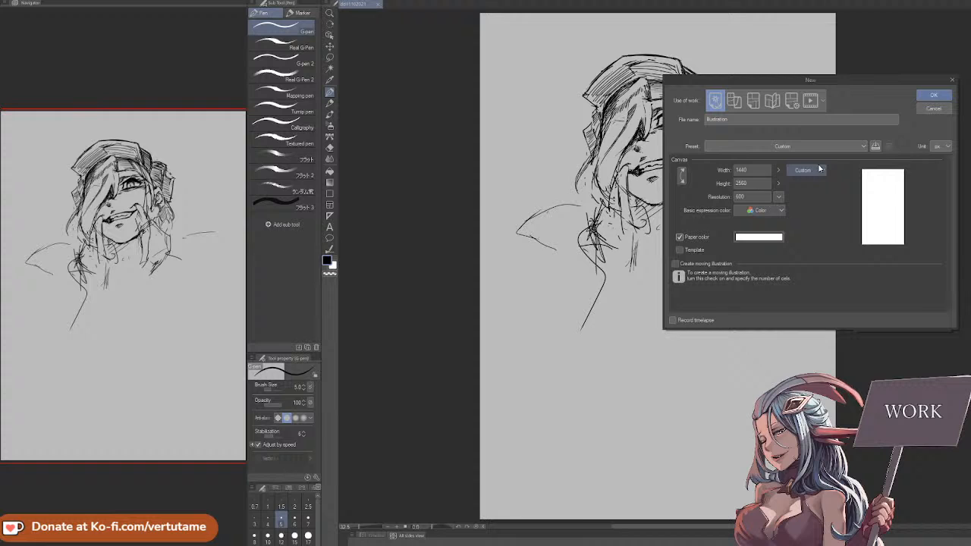
click(934, 95)
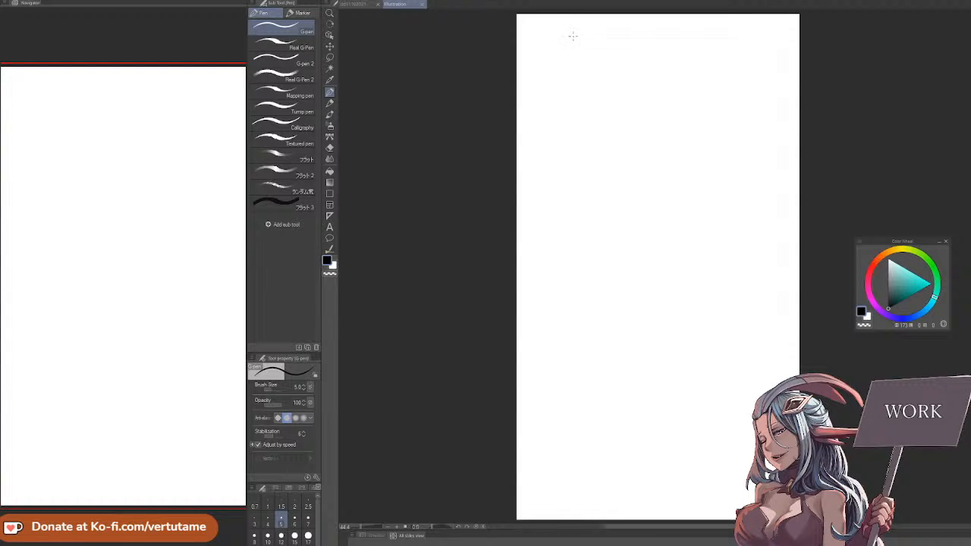
Try diagonal G-pen lines across the corners of the tall canvas, and close that illustration without saving
drag(580, 25, 517, 162)
drag(517, 333, 704, 520)
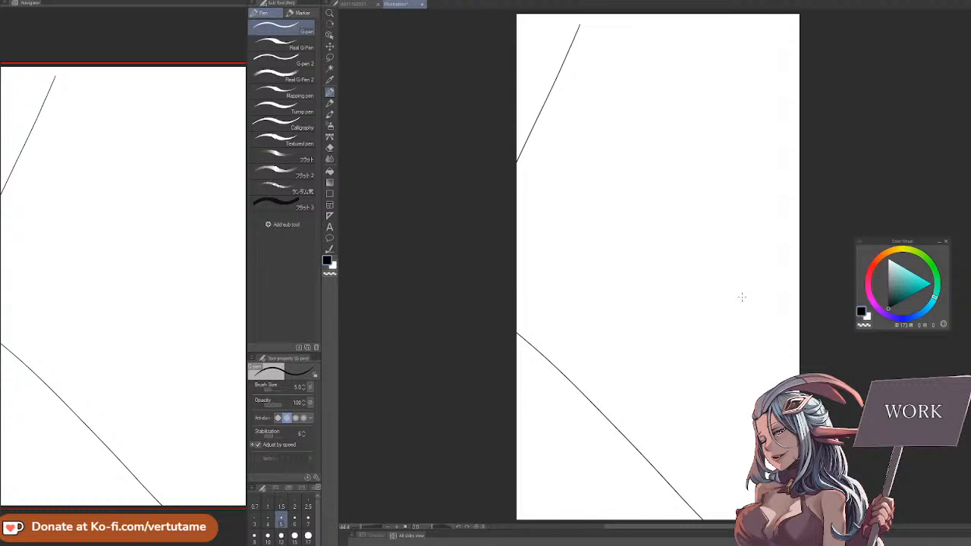
key(ctrl+z)
drag(516, 370, 640, 521)
drag(797, 402, 673, 521)
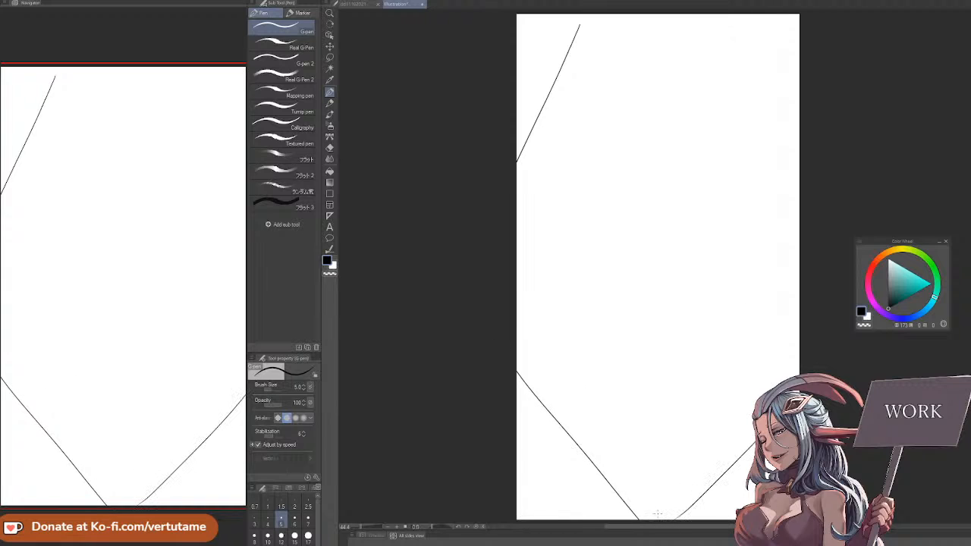
key(ctrl+z)
drag(797, 372, 685, 520)
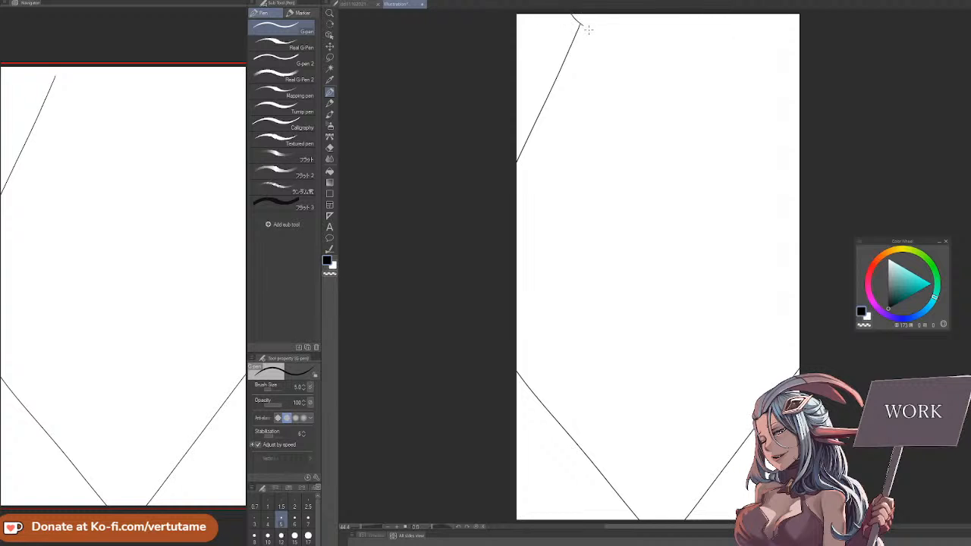
drag(580, 24, 799, 243)
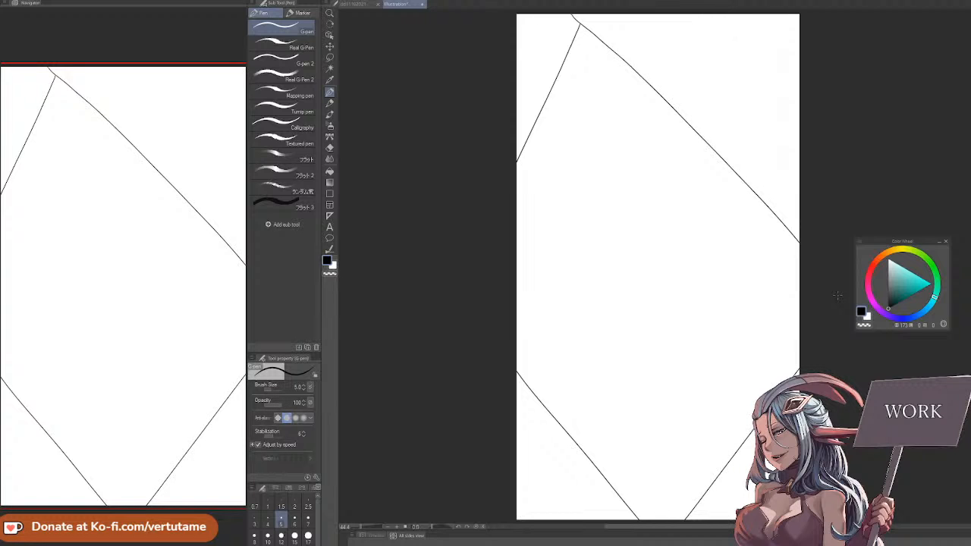
click(425, 5)
click(577, 194)
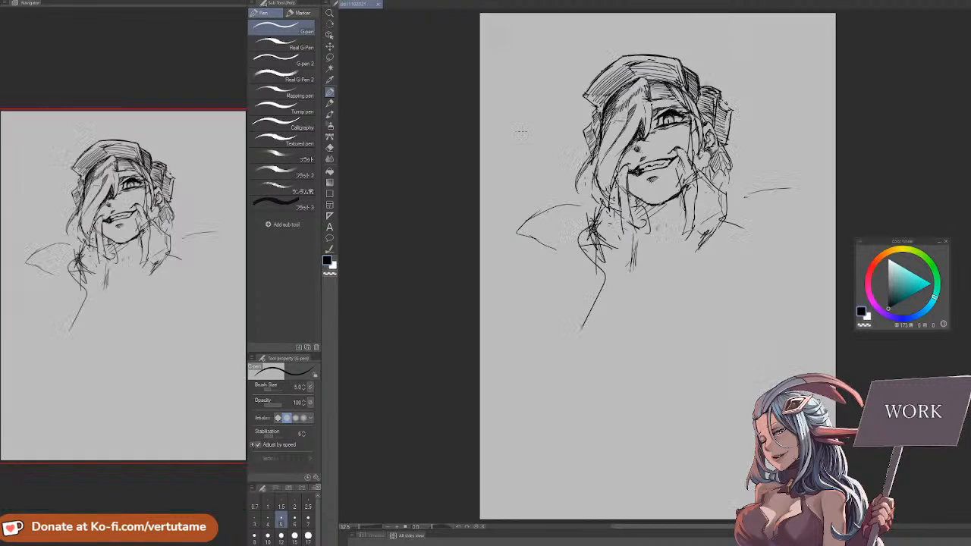
Start another new illustration and try the B4 page size with a resolution of 300 dpi
key(ctrl+n)
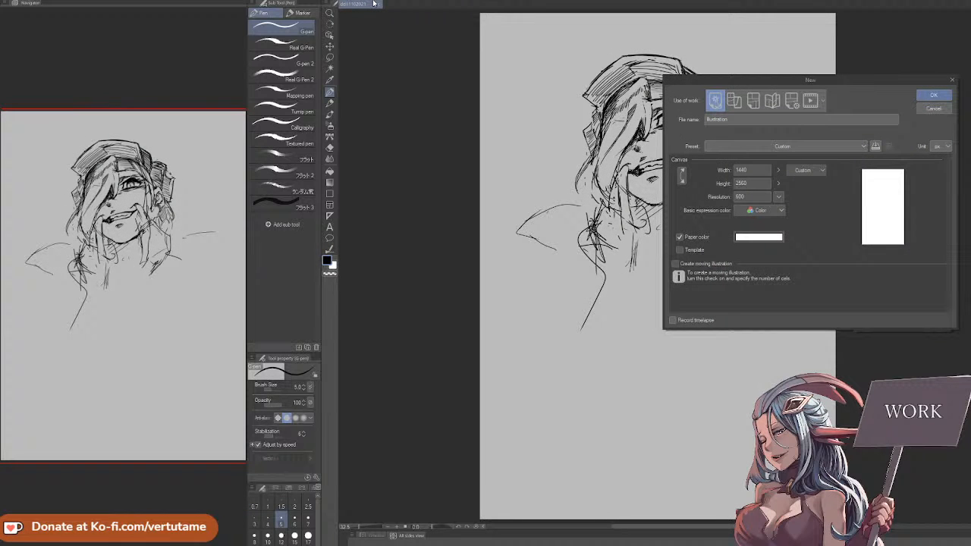
click(800, 143)
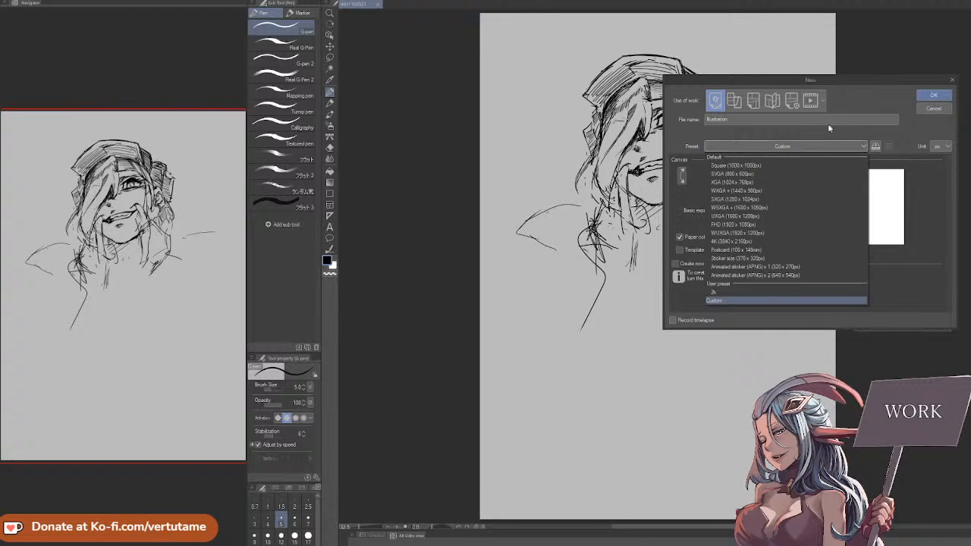
click(828, 125)
click(807, 171)
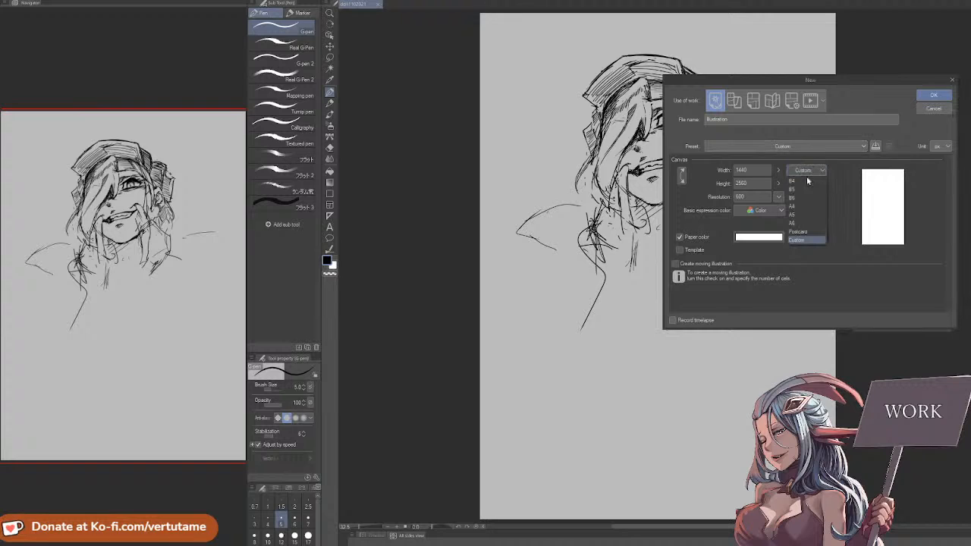
click(804, 179)
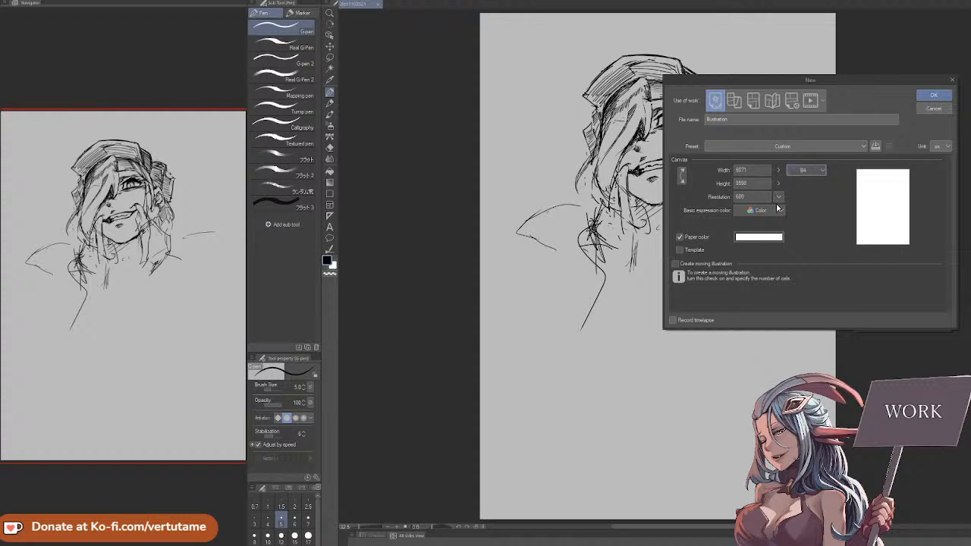
click(778, 199)
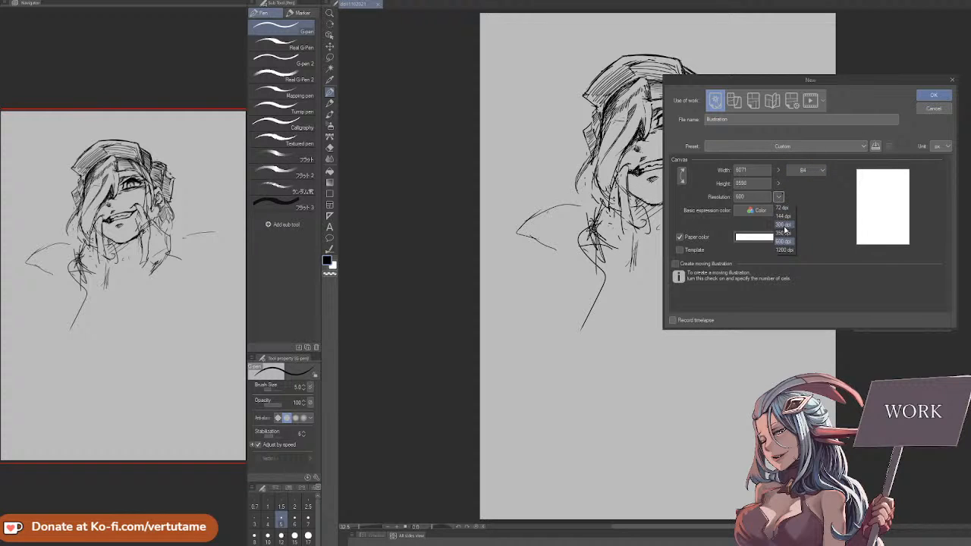
click(786, 226)
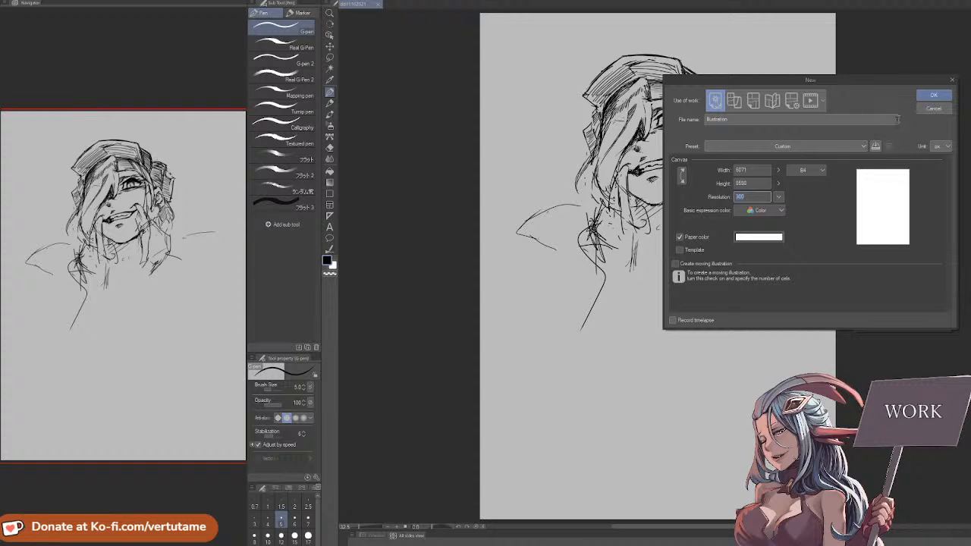
Create a new illustration from the 2k preset with the page size changed to B4 and the resolution to 600 dpi
click(839, 146)
click(761, 292)
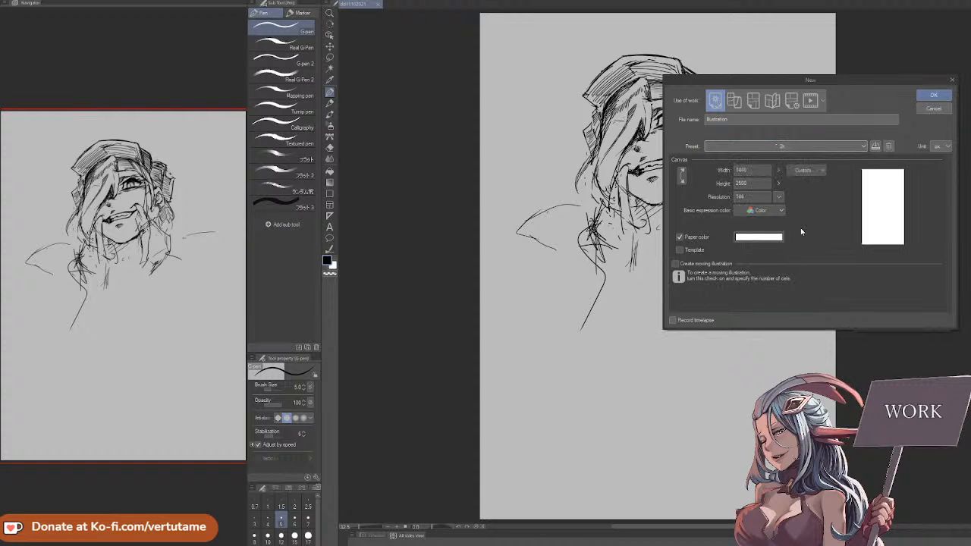
click(816, 171)
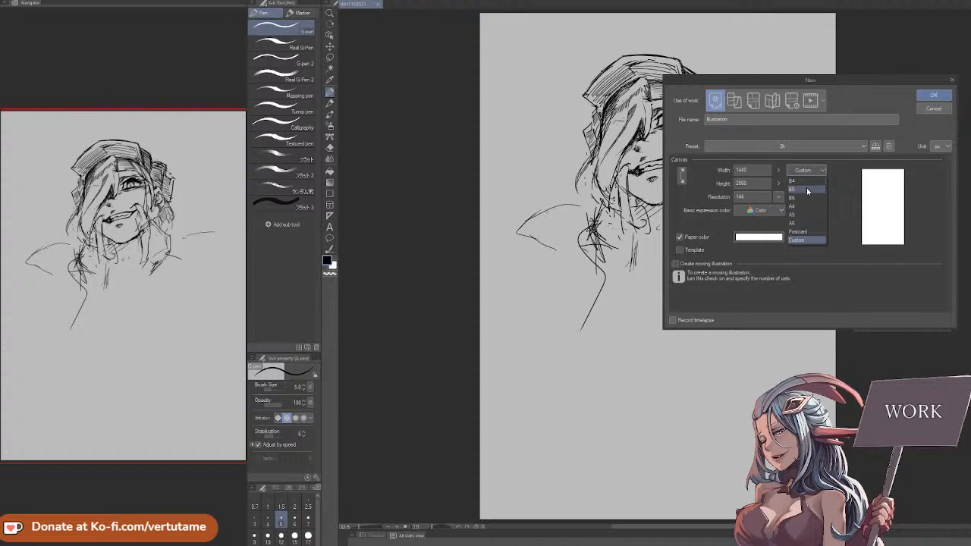
click(808, 182)
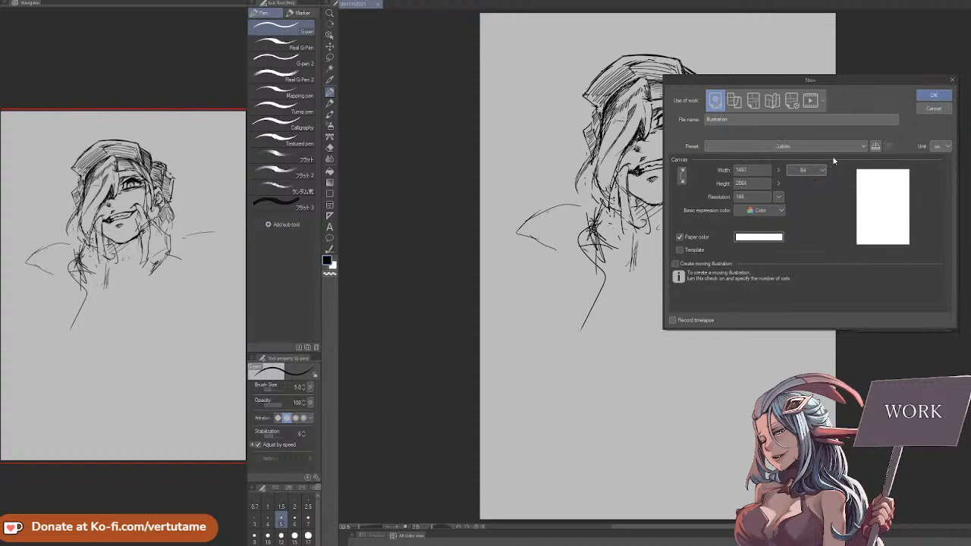
click(780, 197)
click(785, 241)
click(934, 95)
drag(691, 12, 872, 201)
key(ctrl+z)
drag(784, 166, 712, 209)
drag(656, 57, 763, 184)
key(ctrl+z)
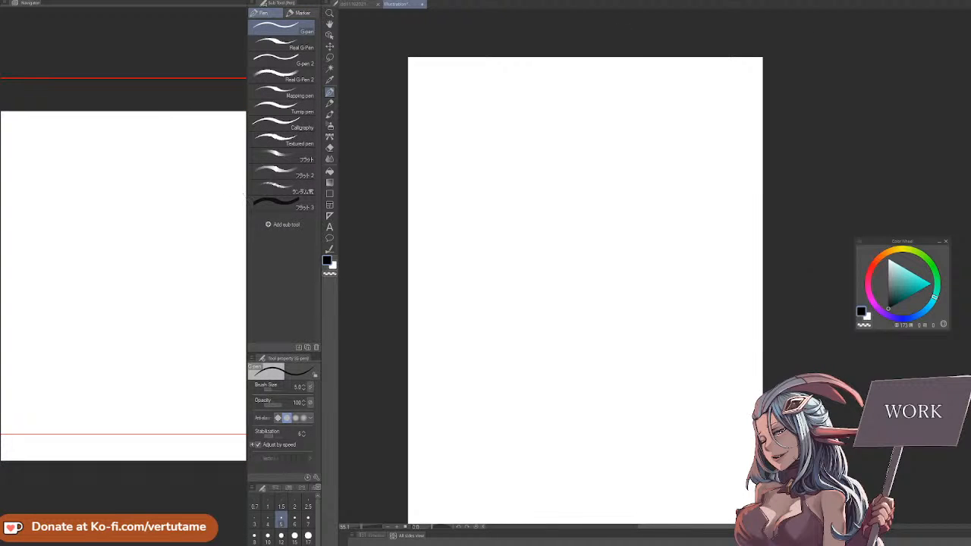
Draw diagonal G-pen lines that cut off the two upper corners of the canvas
drag(642, 57, 765, 174)
drag(539, 57, 407, 214)
mouse_move(630, 258)
mouse_down()
mouse_move(620, 185)
mouse_move(632, 128)
mouse_up()
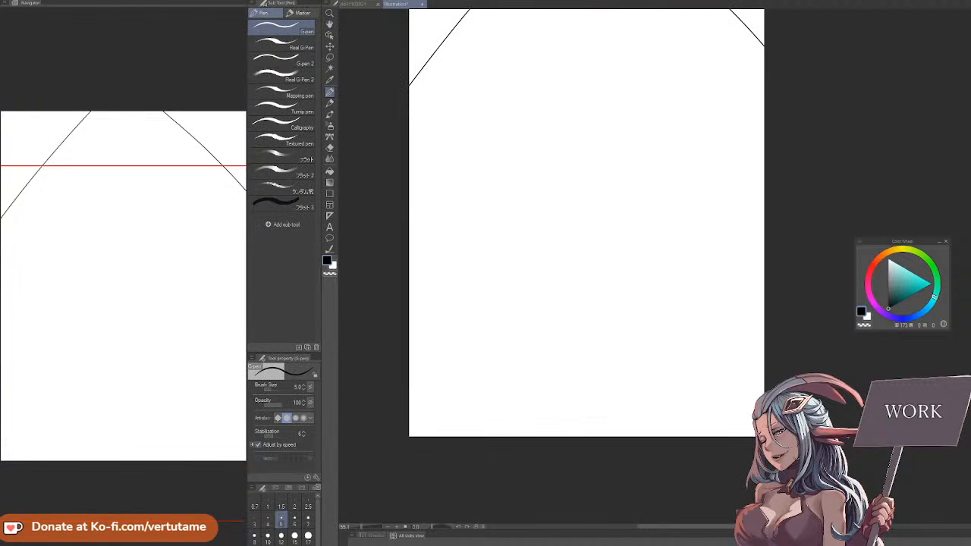
drag(407, 212, 616, 446)
key(ctrl+z)
drag(406, 224, 548, 446)
key(ctrl+z)
drag(406, 214, 642, 447)
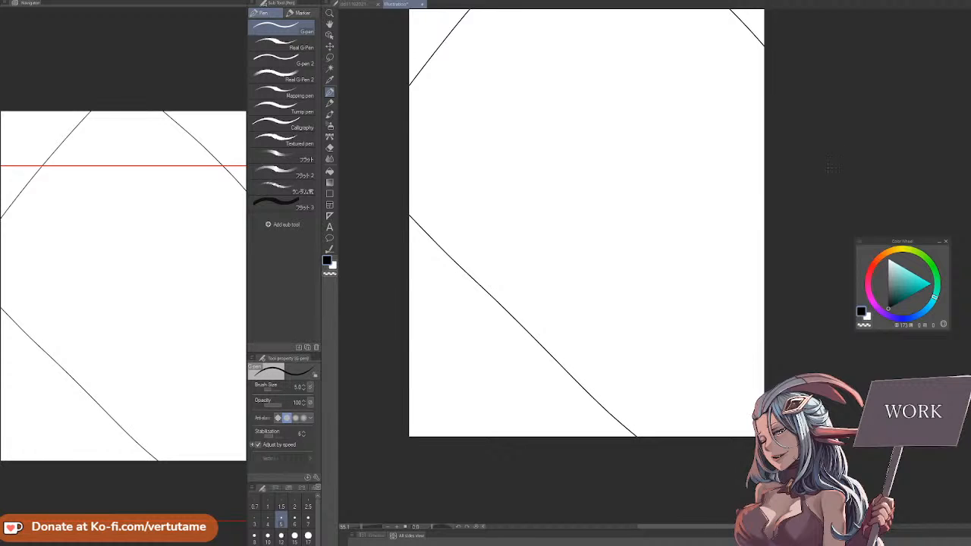
key(ctrl+z)
Draw diagonal G-pen lines that cut off the two lower corners of the canvas
drag(407, 240, 566, 446)
drag(768, 257, 611, 446)
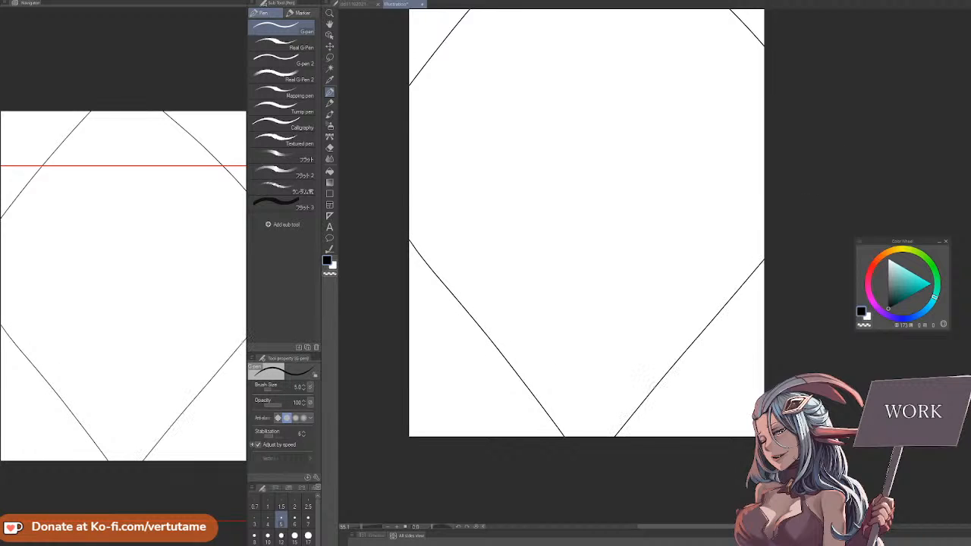
Select the four corner areas outside the diagonal lines with Auto select, referring to the editing layer only
drag(750, 383, 752, 454)
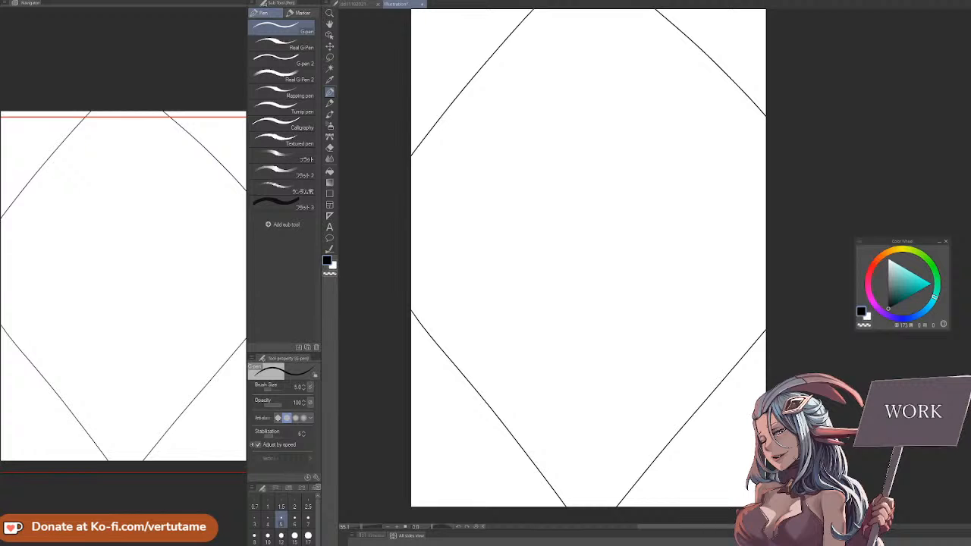
key(ctrl+minus)
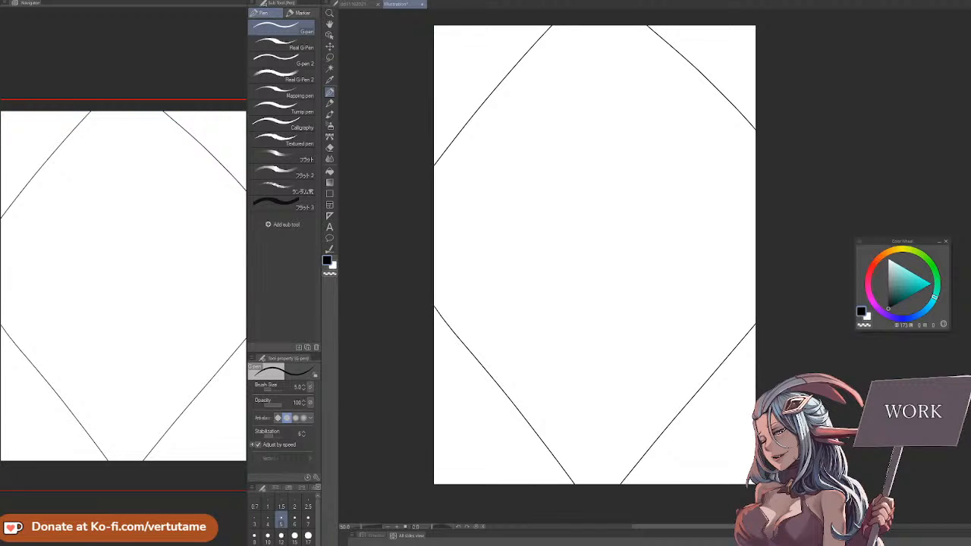
key(w)
click(494, 52)
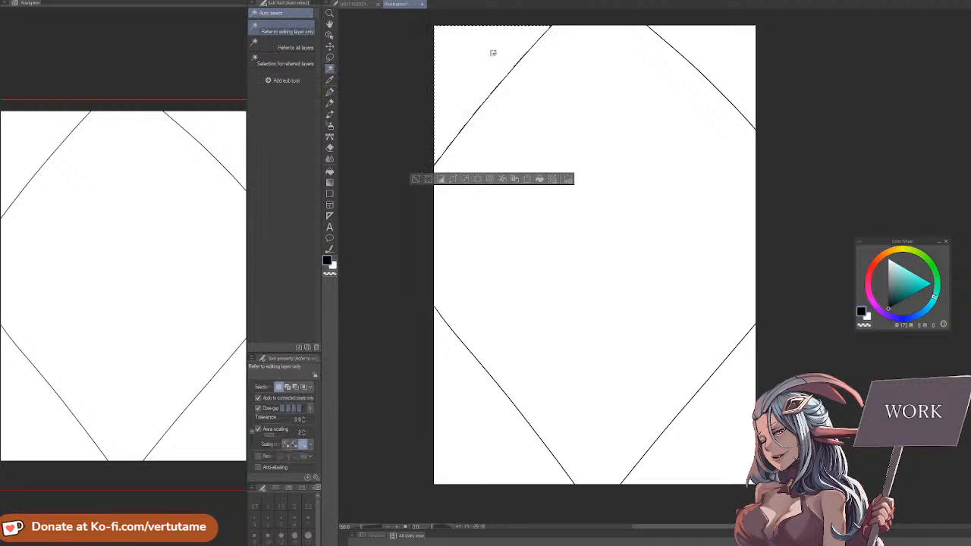
shift+click(721, 43)
shift+click(724, 423)
shift+click(509, 448)
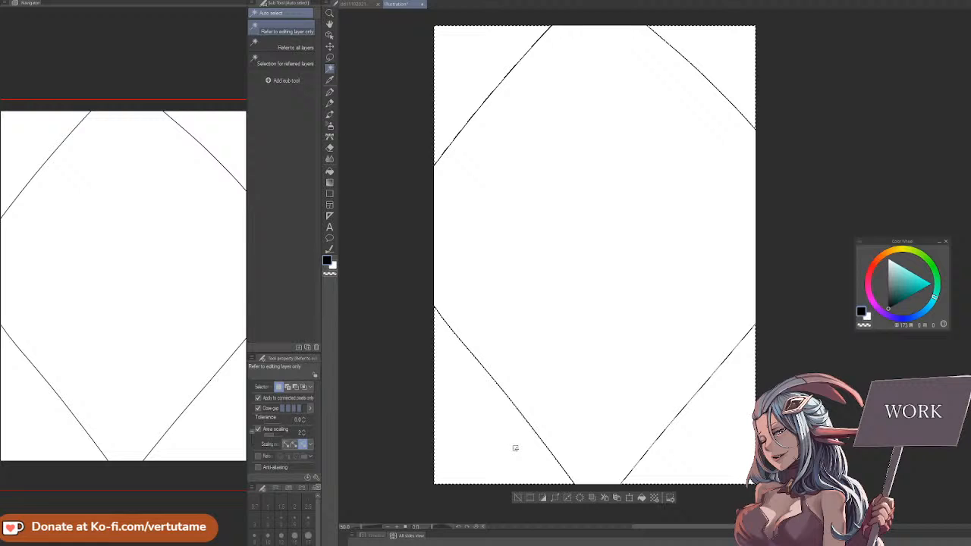
Invert the selection, fill the area inside the diagonal lines with white and set the paper color to grey 5C5C5C
click(543, 498)
click(868, 316)
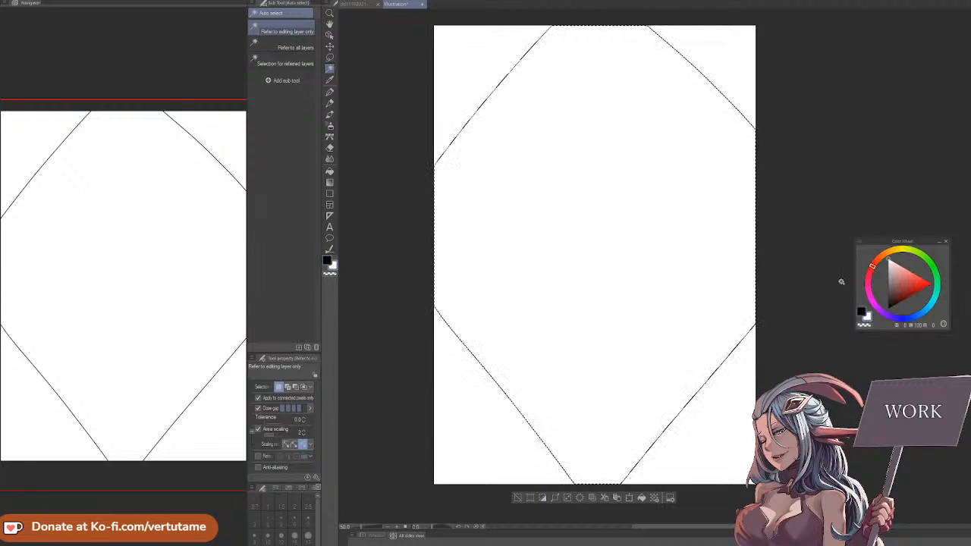
click(642, 497)
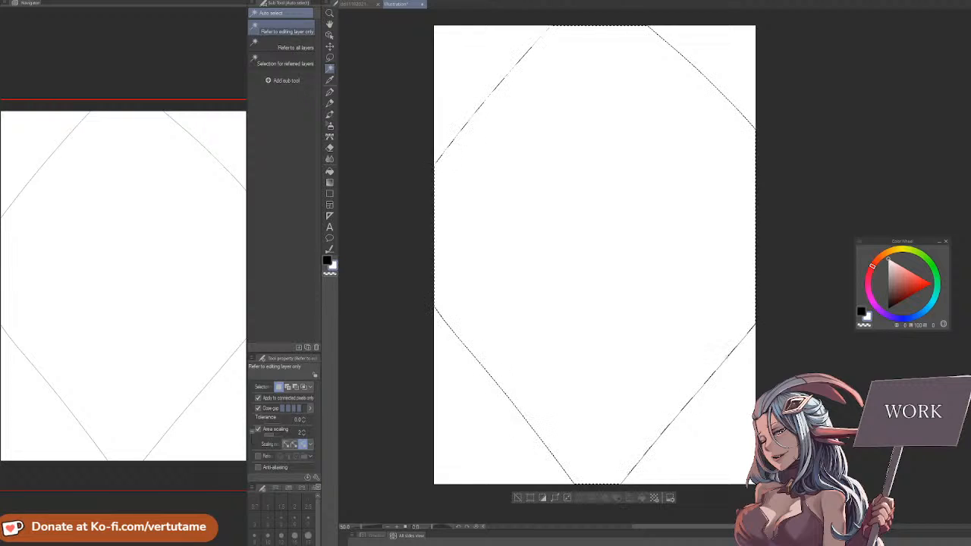
double_click(868, 317)
drag(376, 398, 361, 439)
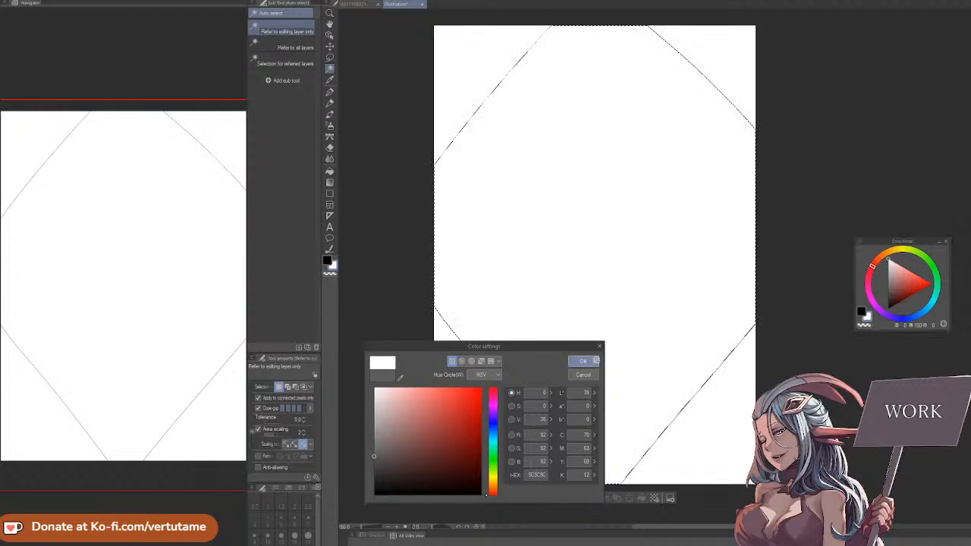
click(584, 362)
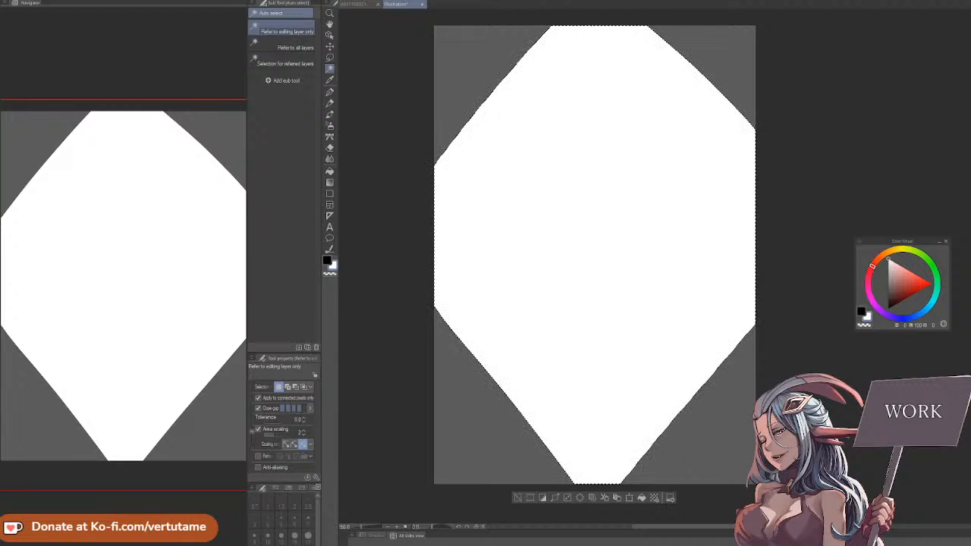
Deselect the area and switch to the G-pen with black as the drawing color
click(330, 91)
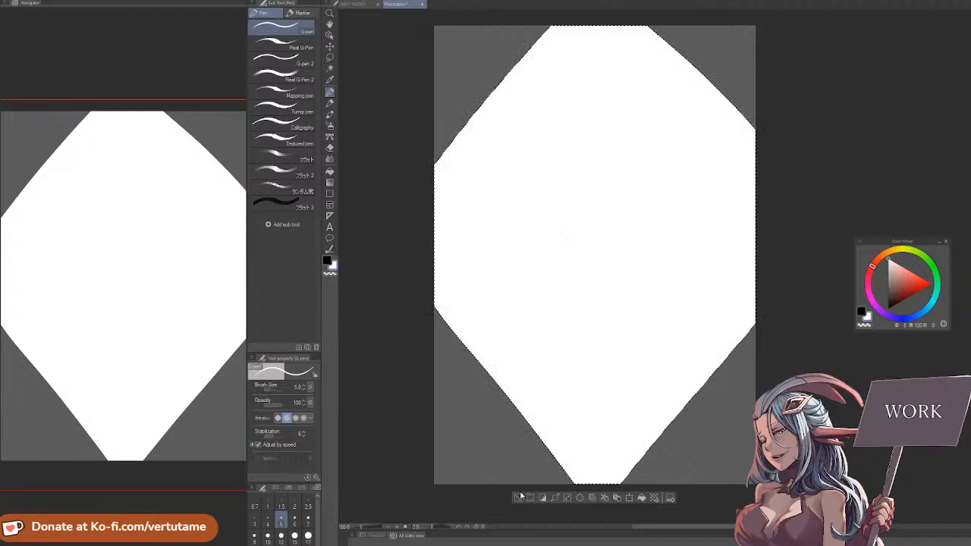
key(ctrl+d)
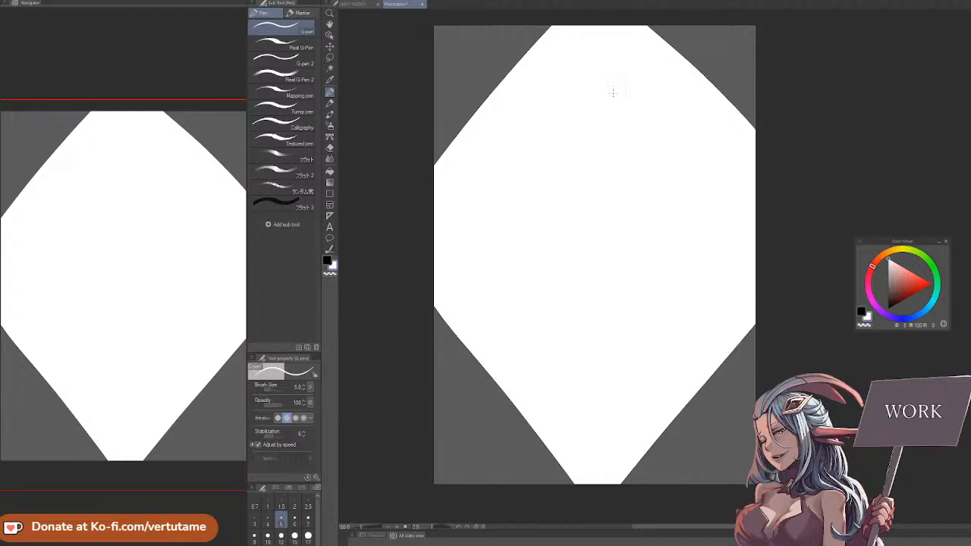
click(864, 313)
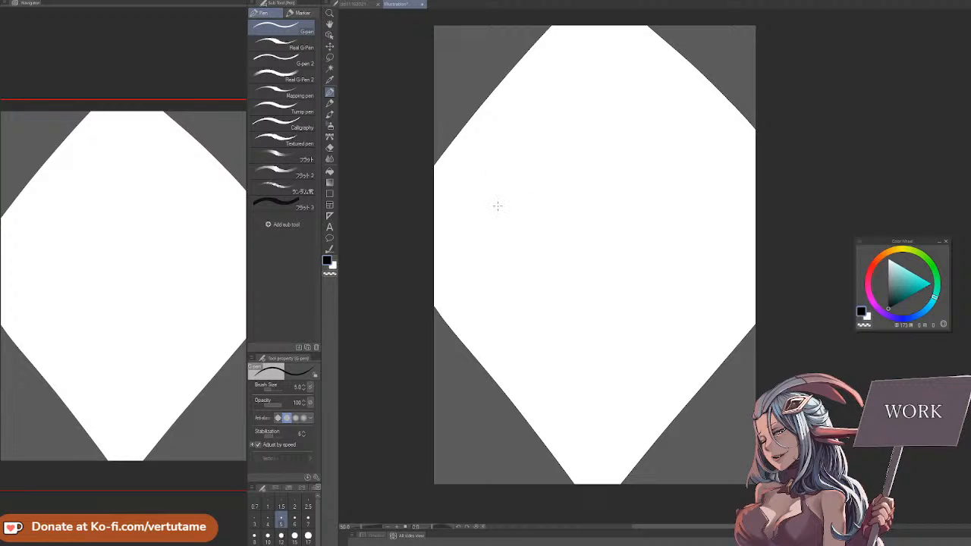
drag(500, 209, 678, 290)
key(ctrl+z)
drag(532, 240, 700, 323)
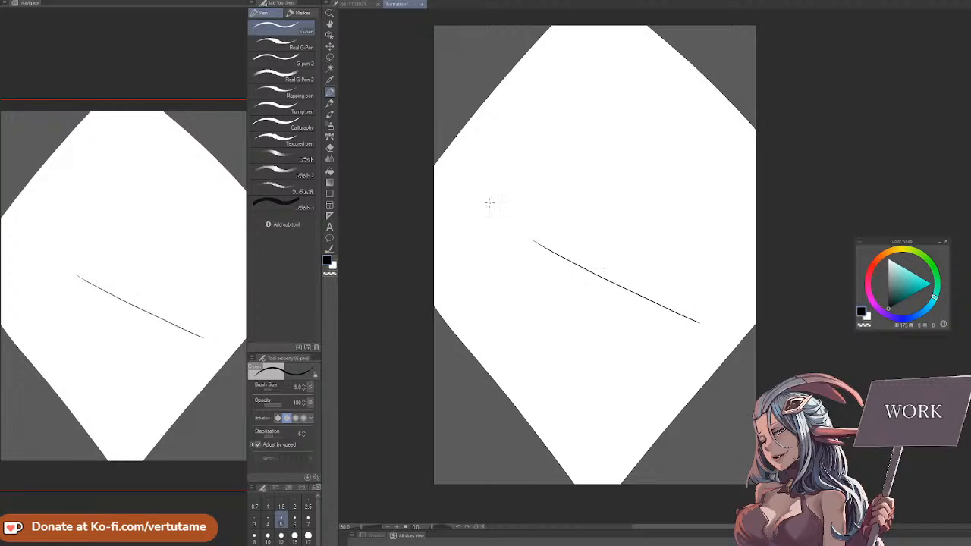
drag(476, 180, 525, 239)
drag(521, 258, 699, 334)
drag(468, 170, 477, 161)
mouse_move(479, 185)
mouse_down()
mouse_move(473, 162)
mouse_move(500, 128)
mouse_up()
drag(504, 131, 527, 131)
mouse_move(513, 126)
mouse_down()
mouse_move(552, 125)
mouse_move(538, 129)
mouse_move(688, 189)
mouse_up()
key(ctrl+z)
key(ctrl+z)
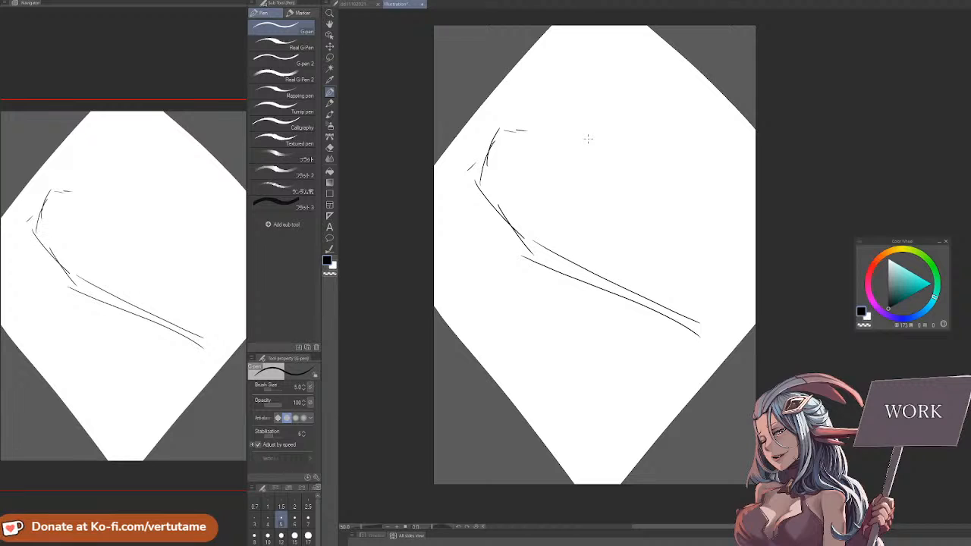
key(ctrl+z)
key(ctrl+z)
key(ctrl+z)
key(ctrl+z)
key(ctrl+z)
key(ctrl+z)
key(ctrl+z)
key(ctrl+z)
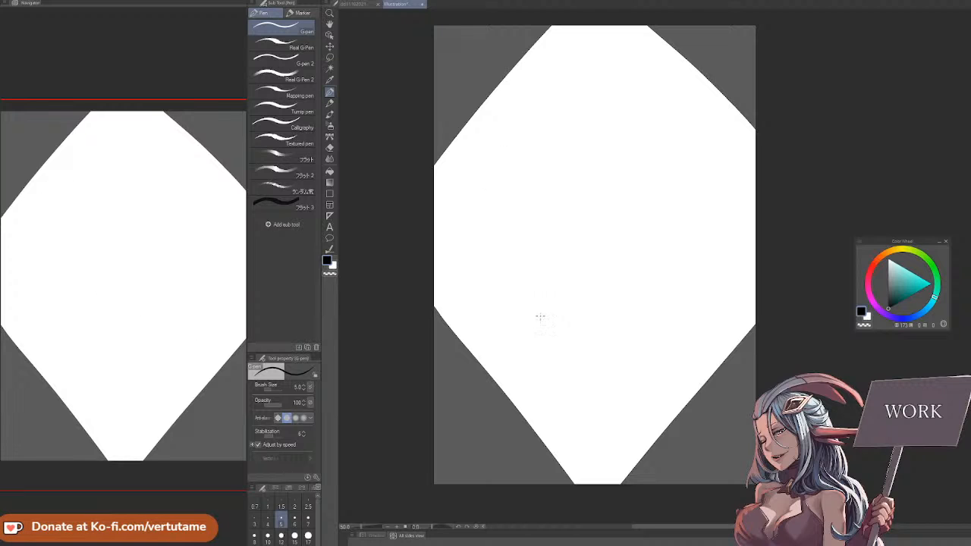
Sketch a wide diagonal band running down across the white area, with short corner strokes at its upper end
drag(449, 248, 492, 241)
drag(504, 243, 537, 241)
drag(440, 247, 455, 287)
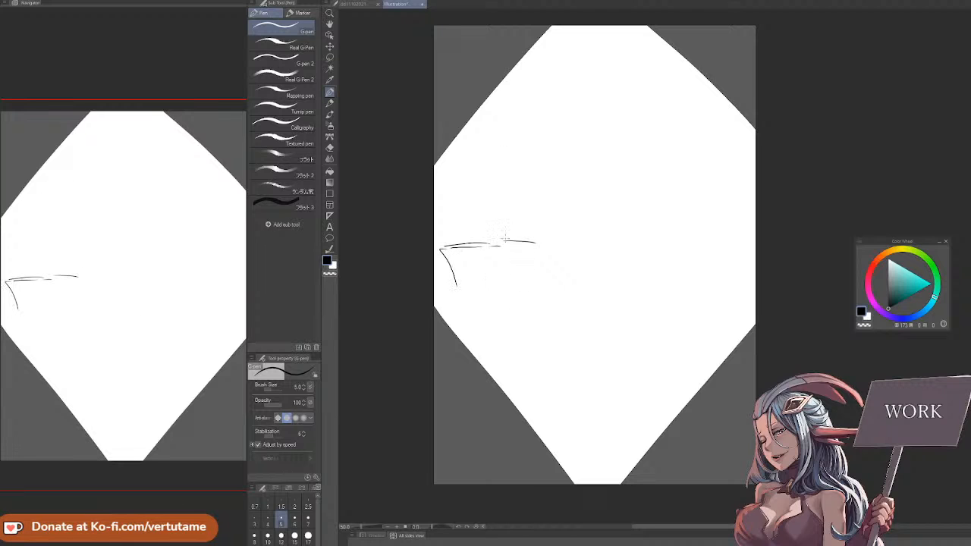
drag(542, 253, 745, 370)
drag(468, 311, 704, 426)
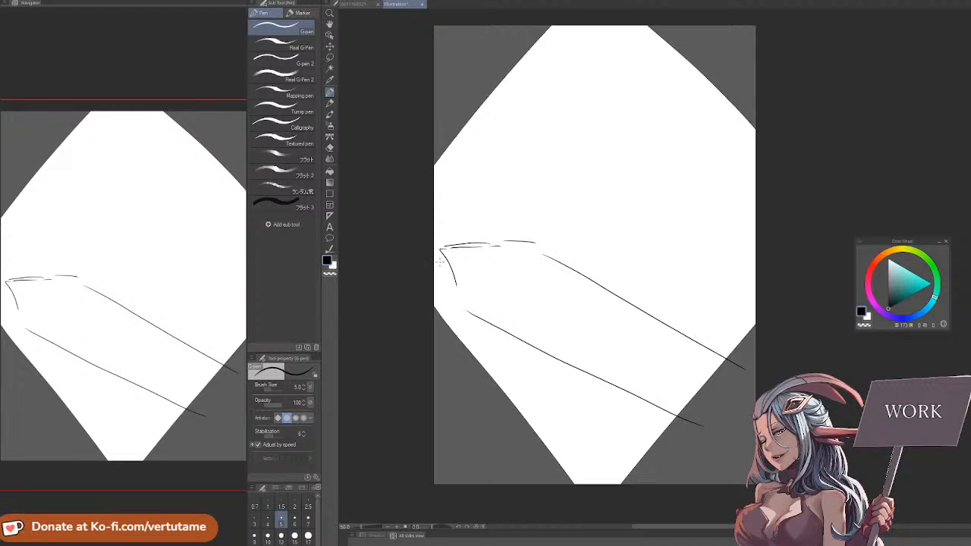
drag(453, 258, 561, 264)
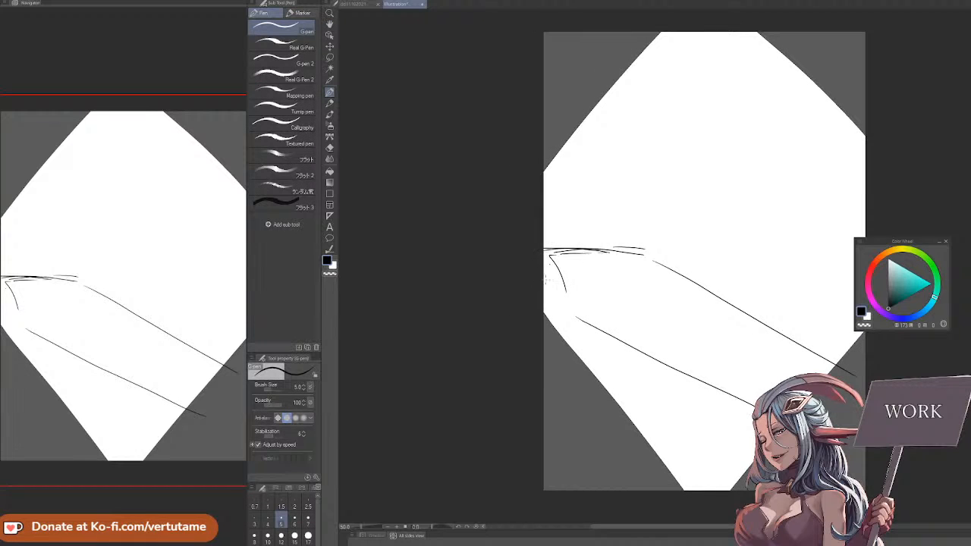
drag(576, 322, 564, 337)
mouse_move(607, 252)
mouse_down()
mouse_move(560, 263)
mouse_move(567, 302)
mouse_up()
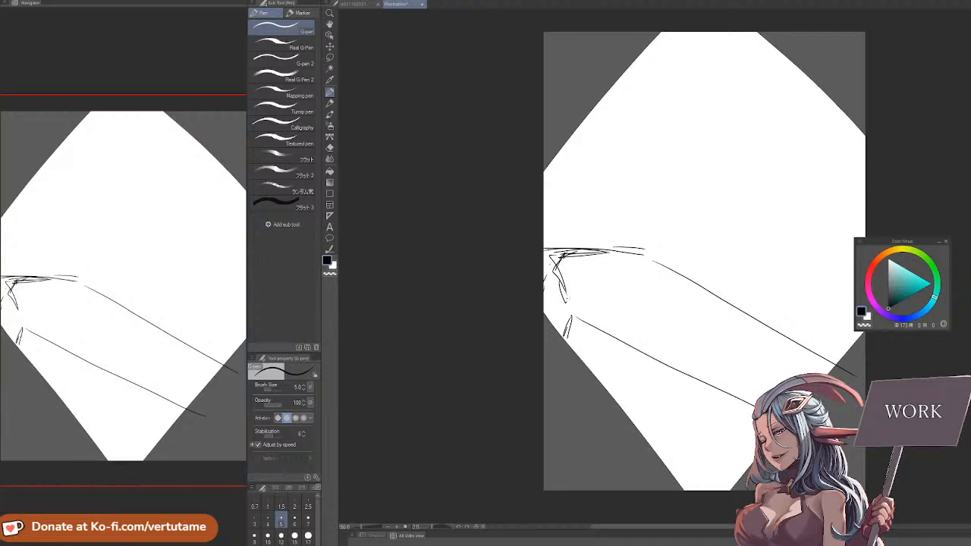
Reinforce both long edges of the diagonal band and add sloping strokes in the lowest part of the white area
mouse_move(578, 249)
mouse_down()
mouse_move(557, 271)
mouse_move(569, 306)
mouse_move(630, 249)
mouse_up()
drag(609, 248, 755, 317)
drag(571, 328, 765, 395)
drag(650, 428, 722, 458)
drag(627, 417, 738, 475)
mouse_move(663, 456)
mouse_down()
mouse_move(699, 463)
mouse_move(699, 477)
mouse_up()
mouse_move(642, 428)
mouse_down()
mouse_move(671, 453)
mouse_move(740, 473)
mouse_up()
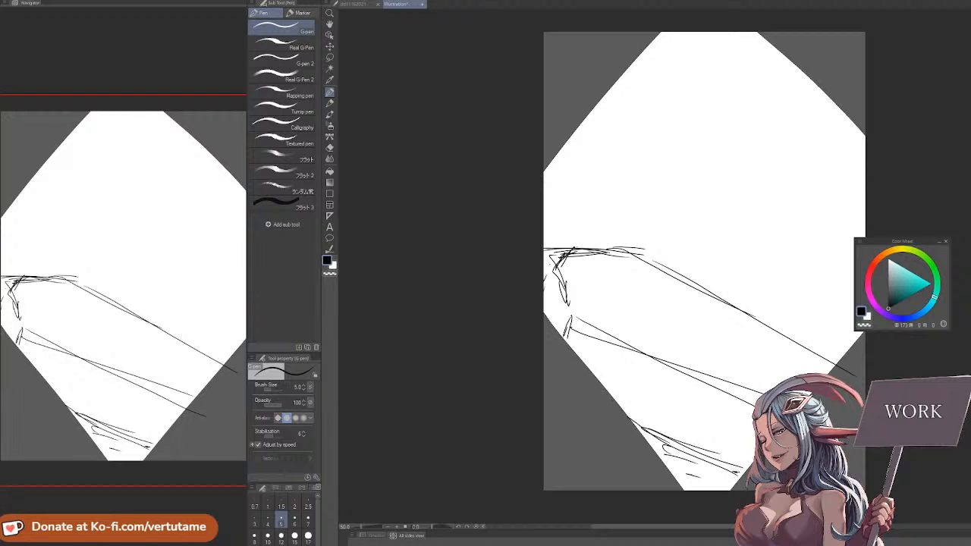
key(r)
drag(812, 435, 878, 339)
key(p)
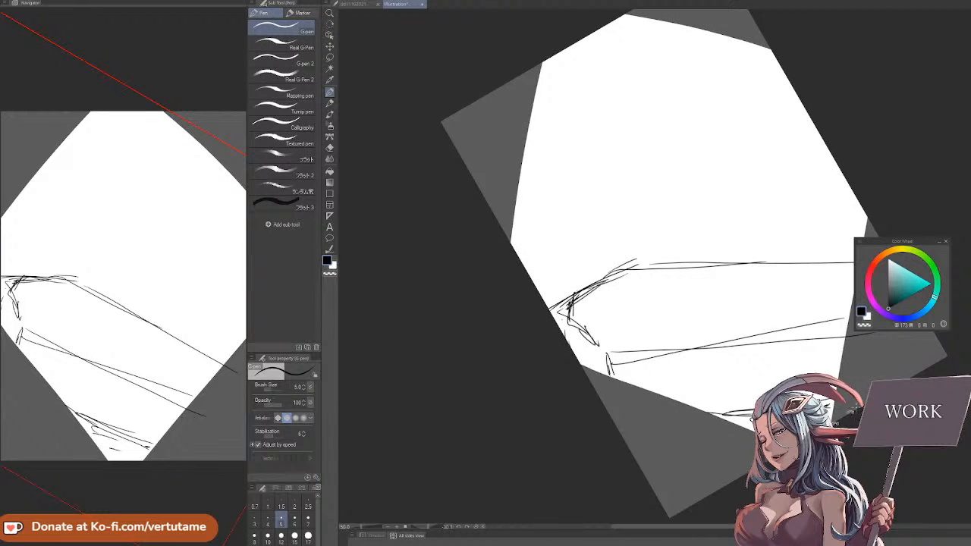
key(r)
drag(855, 407, 747, 431)
key(p)
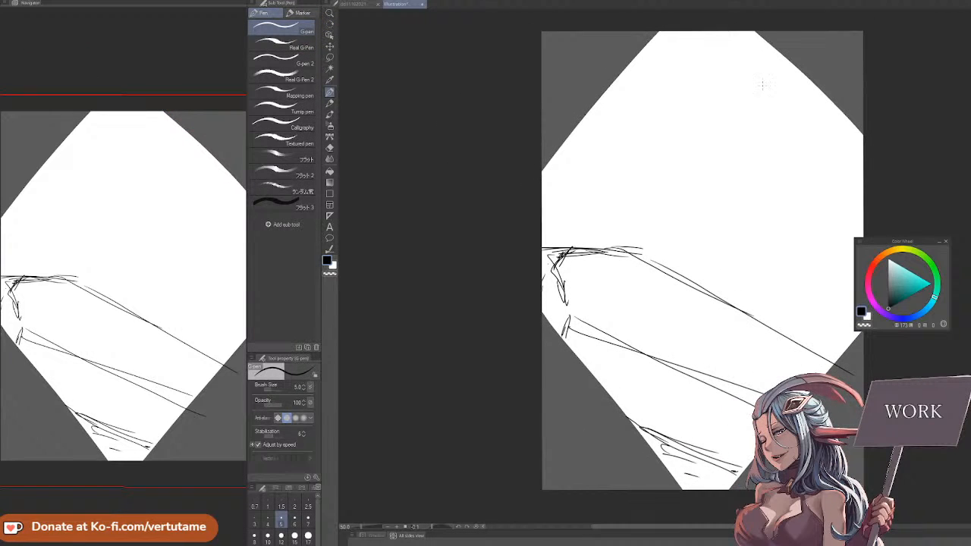
Try a small head oval with a center line above the band, and clear all sketch lines from the layer
mouse_move(704, 163)
mouse_down()
mouse_move(696, 202)
mouse_move(704, 162)
mouse_move(738, 191)
mouse_move(737, 226)
mouse_up()
drag(717, 226, 712, 235)
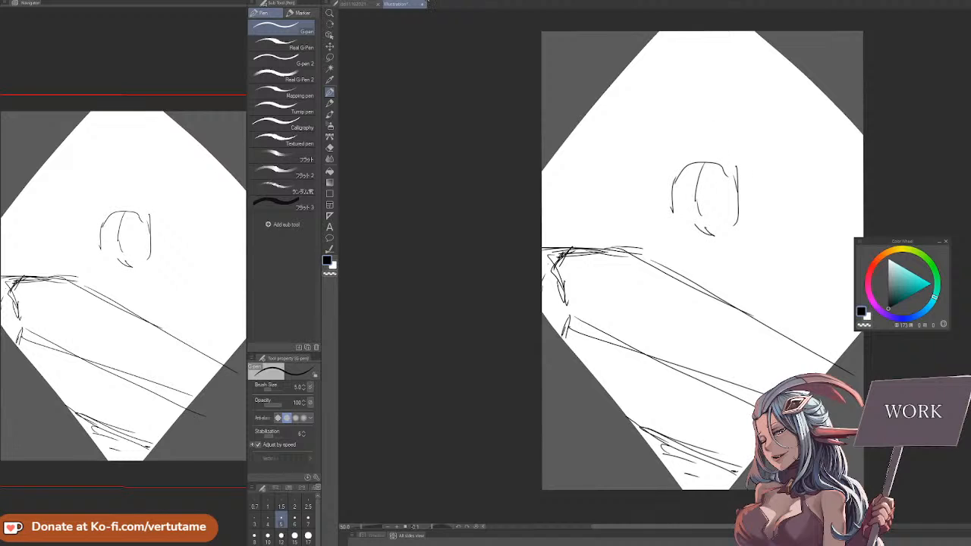
click(429, 3)
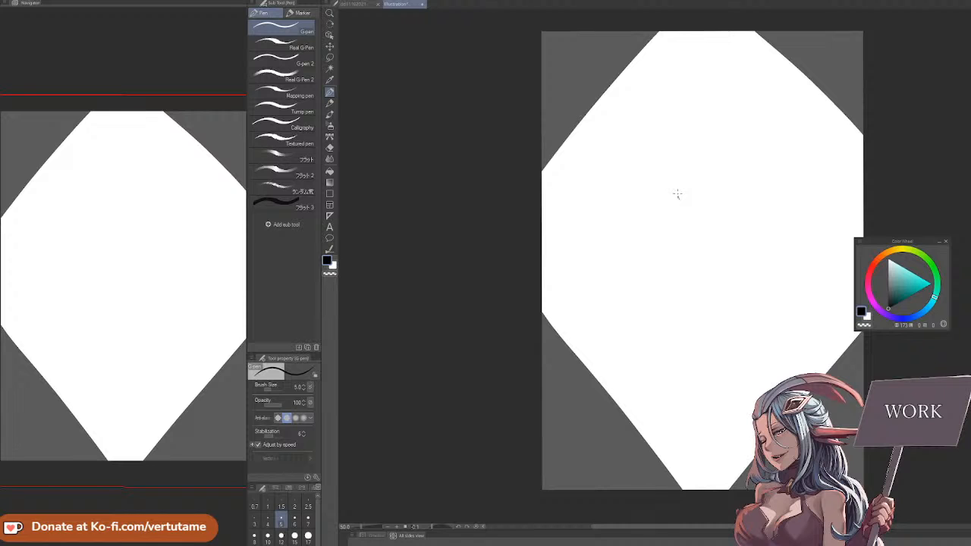
Sketch an oval head with a center line and side-plane strokes in the upper middle of the plain grey canvas
drag(677, 195, 680, 175)
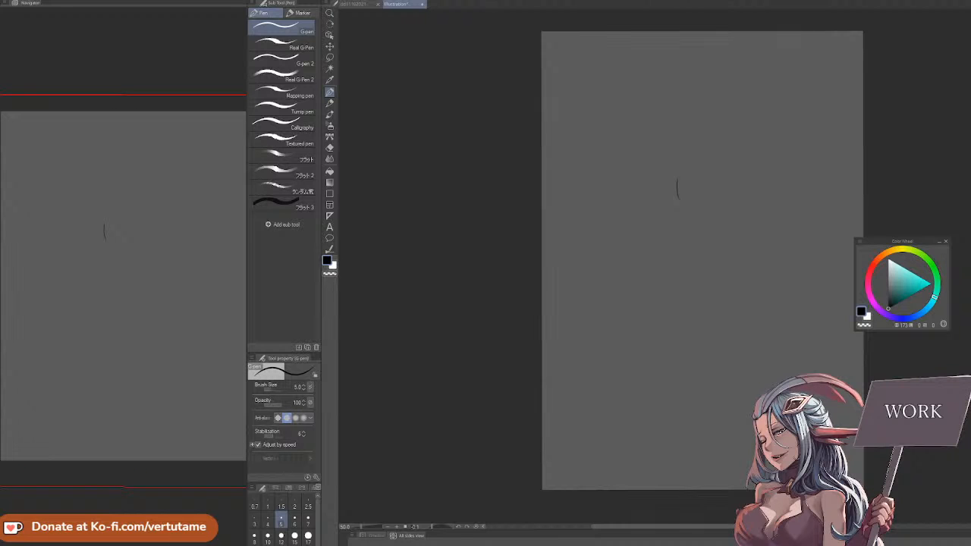
mouse_move(651, 221)
mouse_down()
mouse_move(685, 137)
mouse_move(727, 196)
mouse_up()
drag(664, 190, 672, 218)
drag(674, 151, 697, 143)
drag(704, 145, 727, 195)
drag(657, 223, 666, 234)
drag(660, 197, 683, 228)
mouse_move(680, 224)
mouse_down()
mouse_move(679, 182)
mouse_move(679, 229)
mouse_up()
drag(662, 175, 673, 187)
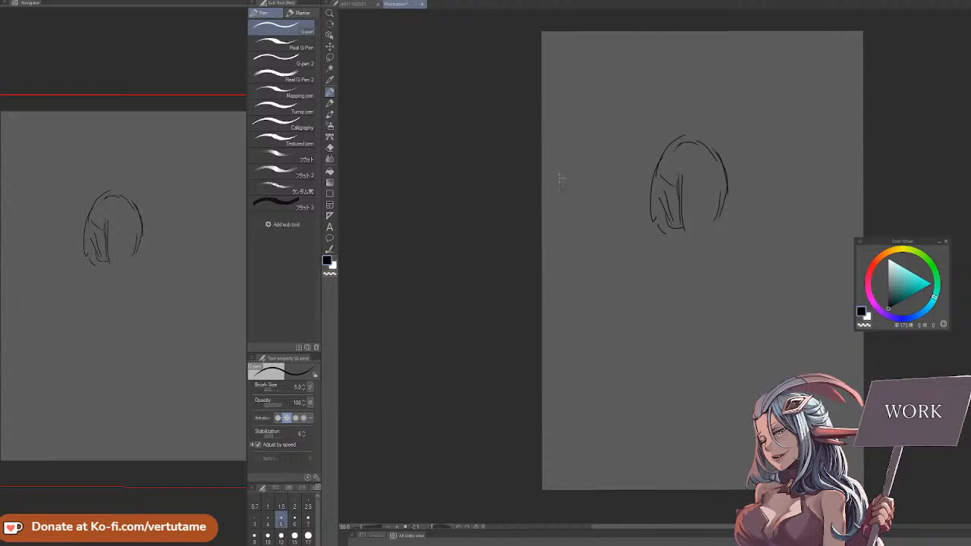
Draw two long diagonal lines across the canvas above and below the head, and reinforce its jaw, crown and face guidelines
drag(579, 162, 865, 369)
drag(586, 50, 865, 162)
drag(680, 183, 682, 225)
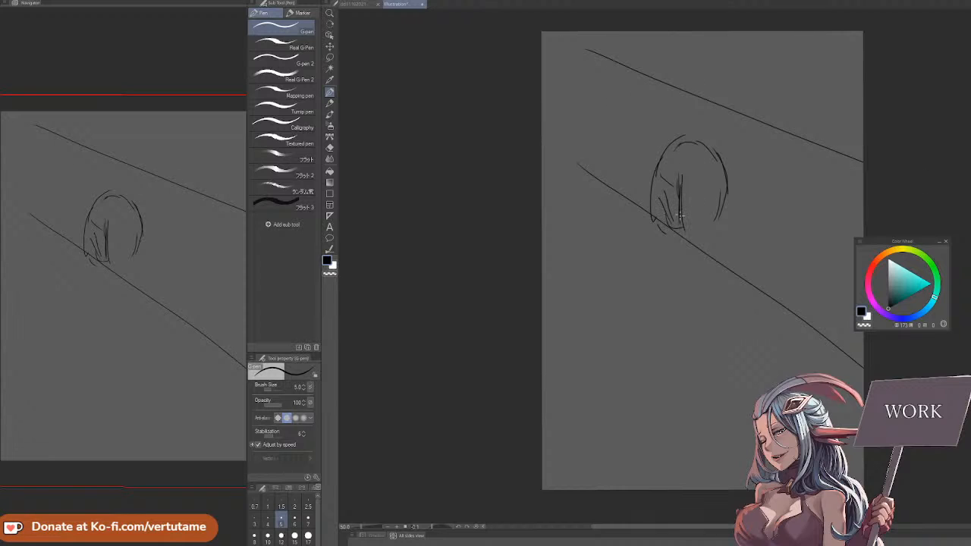
mouse_move(659, 218)
mouse_down()
mouse_move(680, 233)
mouse_move(703, 227)
mouse_up()
drag(658, 182, 659, 216)
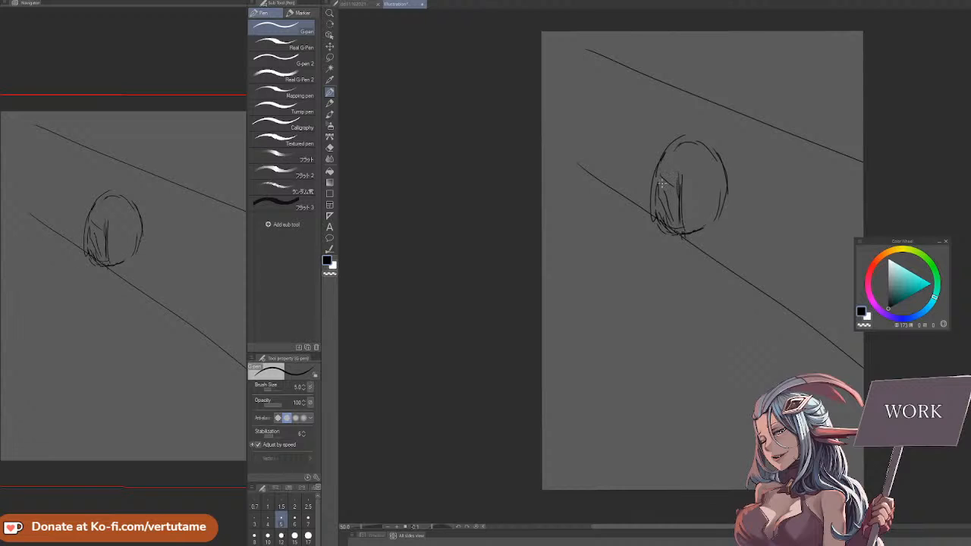
mouse_move(678, 177)
mouse_down()
mouse_move(673, 222)
mouse_move(709, 198)
mouse_move(668, 159)
mouse_move(717, 149)
mouse_up()
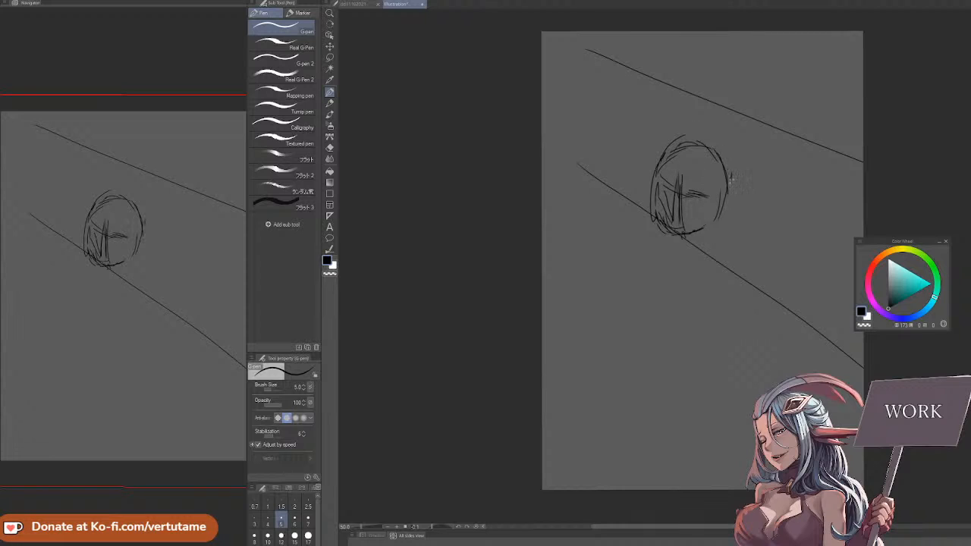
Sketch the neck, shoulders and tapering torso outline beneath the head
mouse_move(662, 168)
mouse_down()
mouse_move(656, 211)
mouse_move(702, 149)
mouse_move(711, 223)
mouse_move(667, 260)
mouse_move(642, 228)
mouse_move(654, 248)
mouse_up()
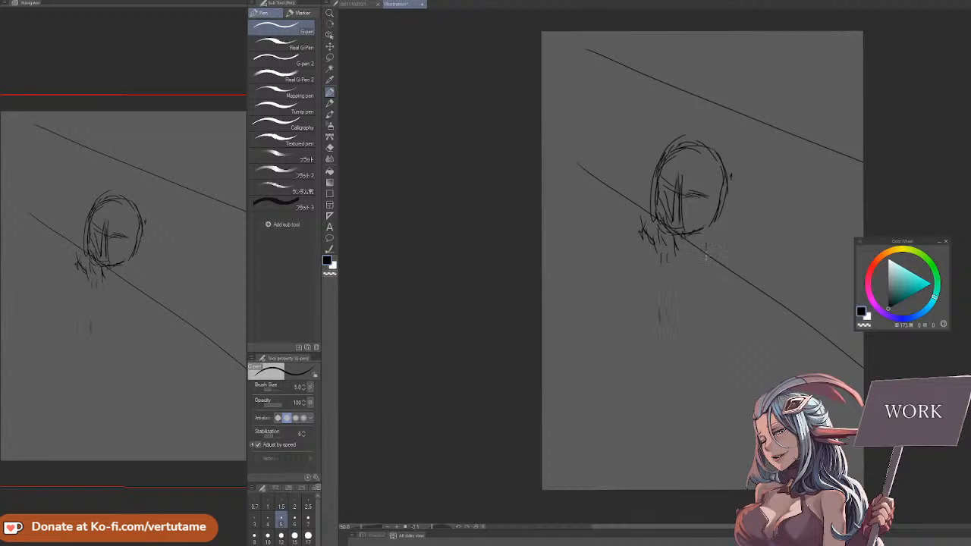
drag(705, 249, 708, 272)
drag(713, 257, 705, 327)
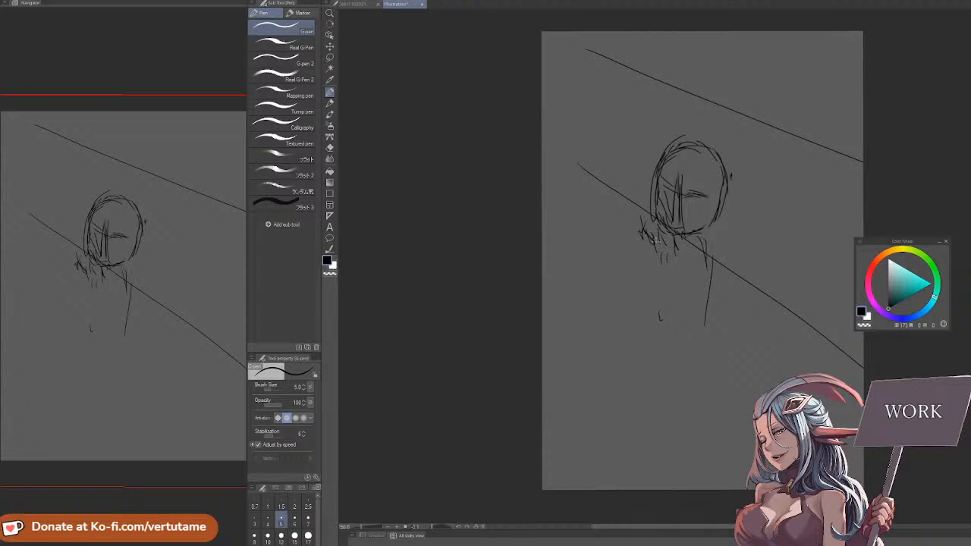
mouse_move(645, 225)
mouse_down()
mouse_move(669, 270)
mouse_move(659, 316)
mouse_up()
drag(650, 272, 677, 333)
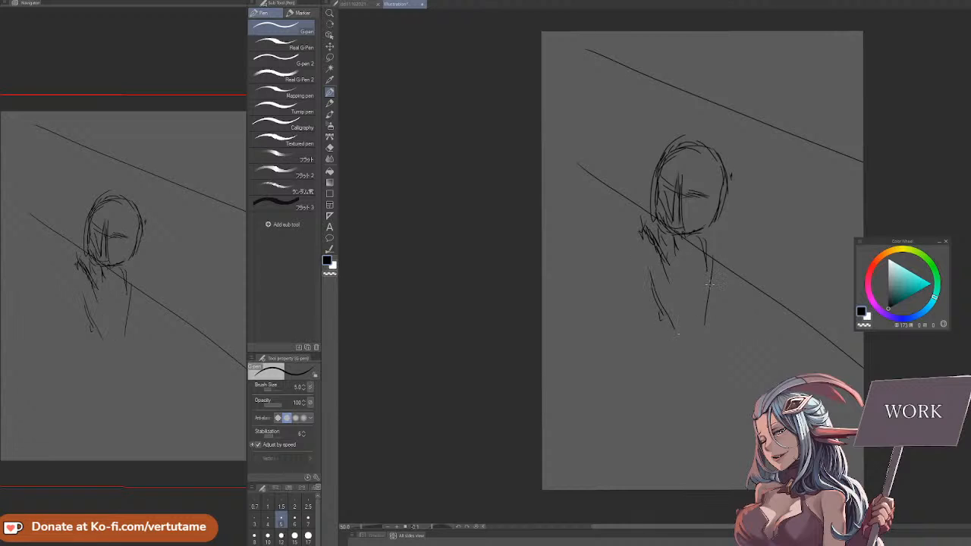
drag(642, 236, 648, 296)
mouse_move(639, 258)
mouse_down()
mouse_move(652, 338)
mouse_move(674, 351)
mouse_up()
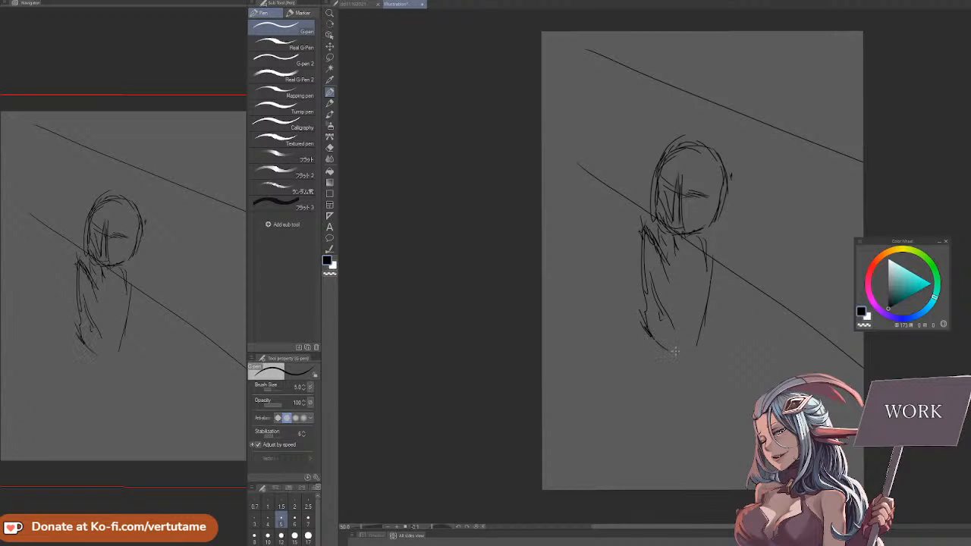
Sketch the near arm as a long narrow shape reaching from the rounded shoulder diagonally down past the torso
mouse_move(682, 278)
mouse_down()
mouse_move(696, 258)
mouse_move(695, 278)
mouse_move(676, 276)
mouse_move(657, 393)
mouse_up()
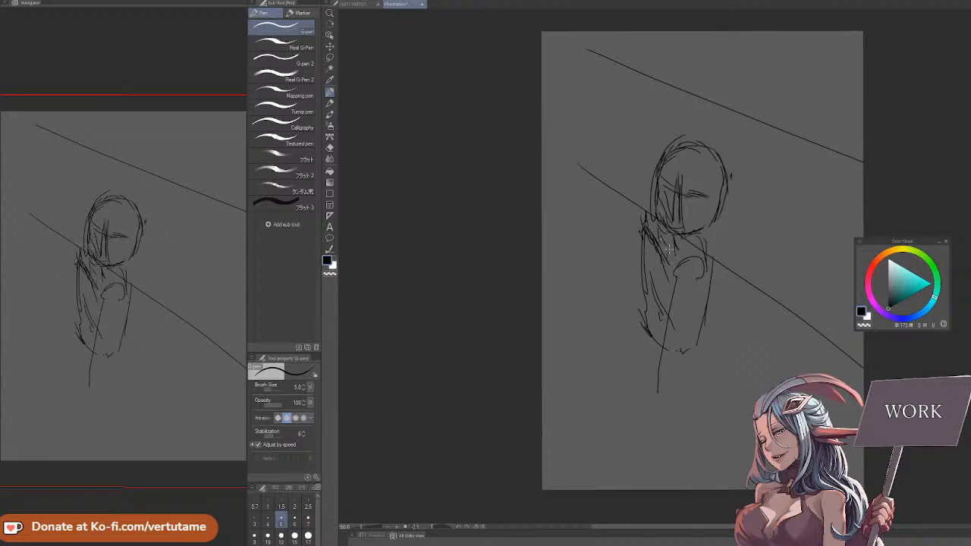
mouse_move(686, 270)
mouse_down()
mouse_move(703, 255)
mouse_move(658, 326)
mouse_move(629, 417)
mouse_up()
drag(664, 334, 636, 416)
drag(705, 274, 677, 350)
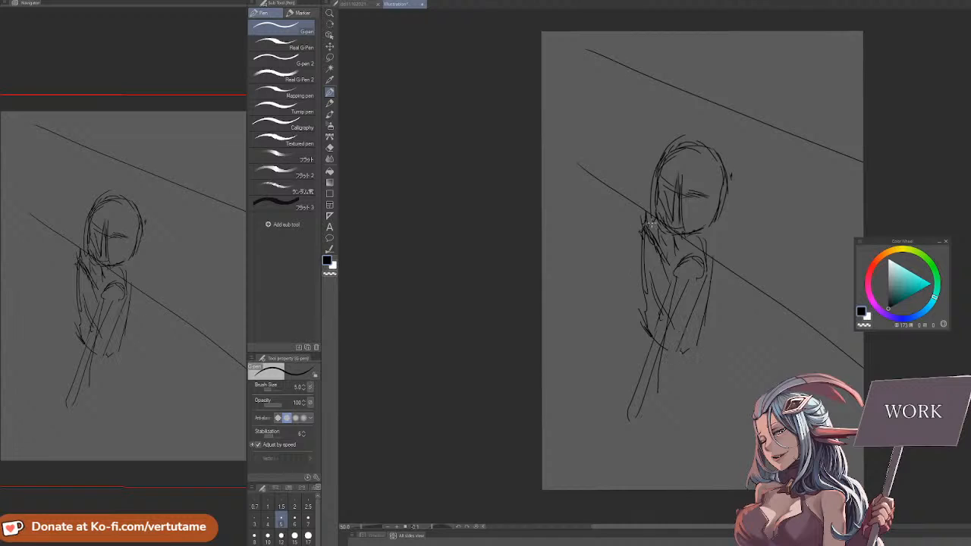
Sketch the far arm beside the torso and reinforce the near shoulder and the torso's lower contour
mouse_move(645, 209)
mouse_down()
mouse_move(680, 272)
mouse_move(636, 237)
mouse_move(611, 301)
mouse_up()
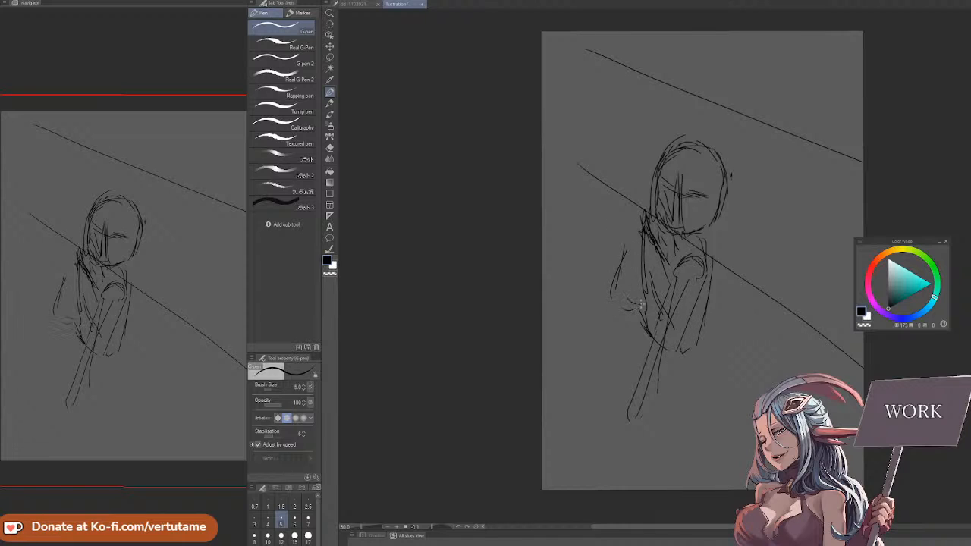
mouse_move(636, 235)
mouse_down()
mouse_move(616, 303)
mouse_move(638, 315)
mouse_move(651, 280)
mouse_move(664, 285)
mouse_move(639, 289)
mouse_move(645, 299)
mouse_move(633, 277)
mouse_move(643, 255)
mouse_move(615, 253)
mouse_move(615, 297)
mouse_up()
drag(654, 265, 635, 338)
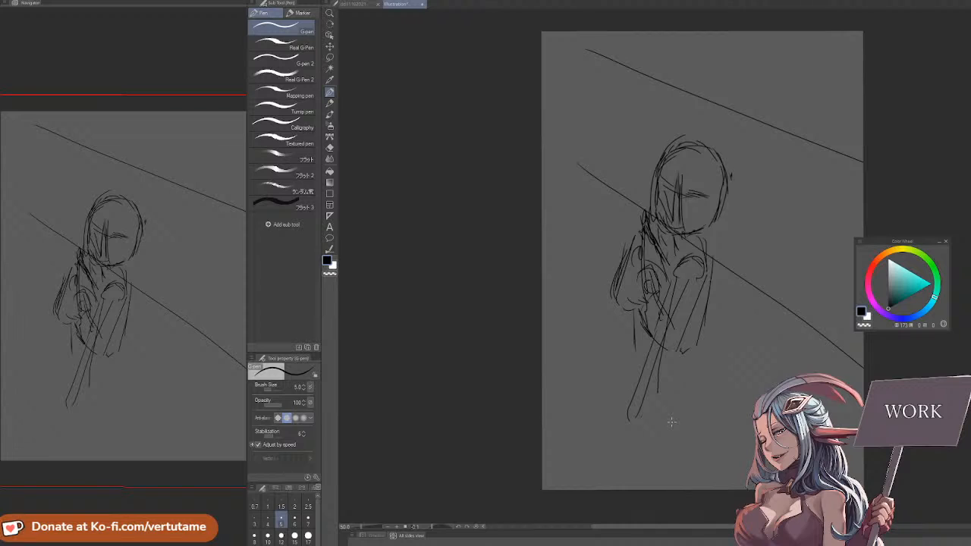
drag(701, 254, 708, 277)
mouse_move(648, 258)
mouse_down()
mouse_move(659, 325)
mouse_move(653, 319)
mouse_move(666, 347)
mouse_move(691, 361)
mouse_up()
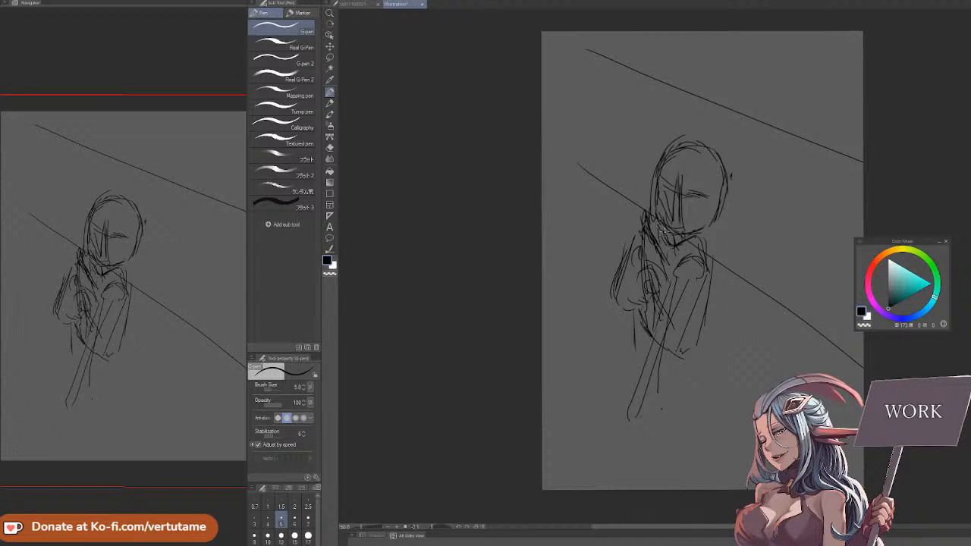
Erase the face guidelines and old head contour with an enlarged Hard eraser, and redraw the head's outline narrower with the G-pen
key(e)
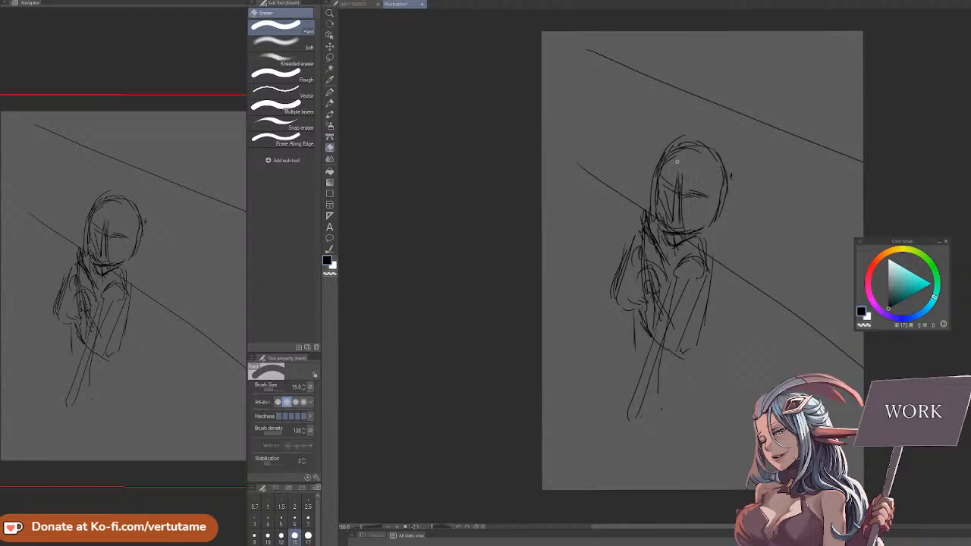
key(bracketright)
key(bracketright)
key(bracketright)
key(bracketright)
key(bracketright)
mouse_move(683, 175)
mouse_down()
mouse_move(669, 214)
mouse_move(690, 200)
mouse_move(701, 205)
mouse_move(666, 178)
mouse_move(657, 226)
mouse_move(653, 183)
mouse_move(676, 152)
mouse_move(658, 152)
mouse_move(689, 136)
mouse_move(731, 161)
mouse_move(728, 204)
mouse_move(707, 186)
mouse_move(705, 226)
mouse_up()
key(p)
key(e)
key(p)
mouse_move(720, 191)
mouse_down()
mouse_move(701, 229)
mouse_move(710, 219)
mouse_up()
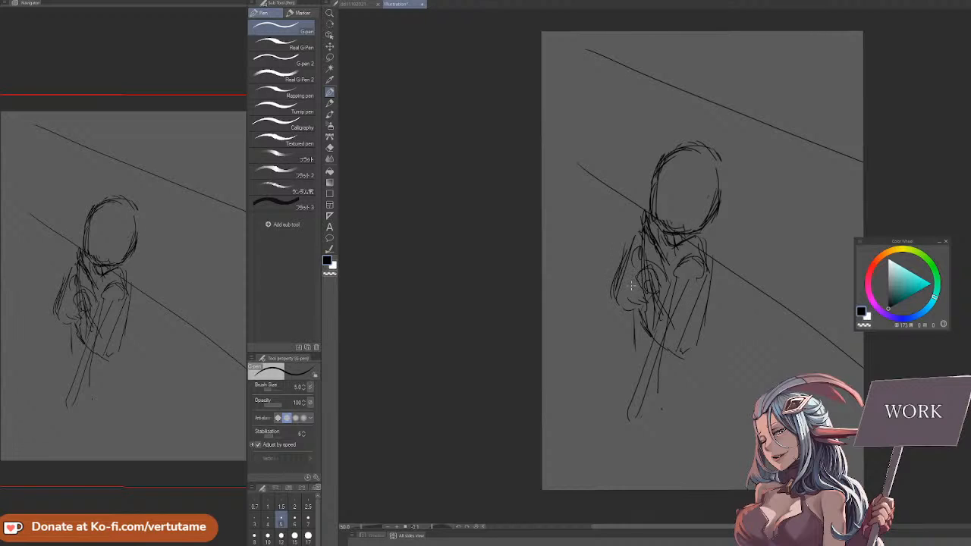
Redraw the far arm's outline from the shoulder down to a rounded end beside the torso
mouse_move(633, 280)
mouse_down()
mouse_move(617, 294)
mouse_move(630, 309)
mouse_move(646, 308)
mouse_up()
mouse_move(640, 225)
mouse_down()
mouse_move(615, 272)
mouse_move(632, 226)
mouse_move(620, 273)
mouse_up()
key(e)
key(p)
drag(643, 207, 621, 273)
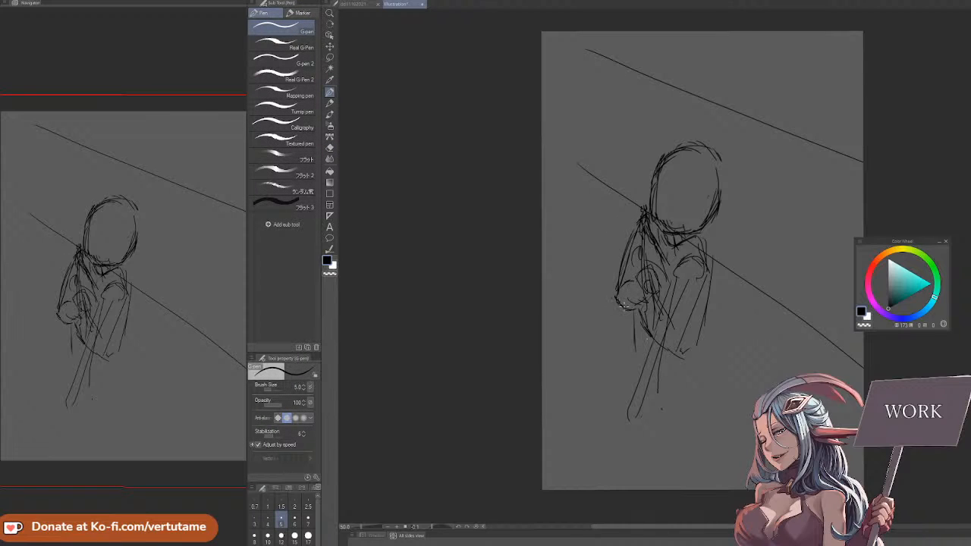
Extend the near arm diagonally down past the torso and add a rough hand at its end
drag(681, 318, 628, 439)
drag(654, 383, 632, 434)
mouse_move(661, 367)
mouse_down()
mouse_move(629, 411)
mouse_move(621, 448)
mouse_up()
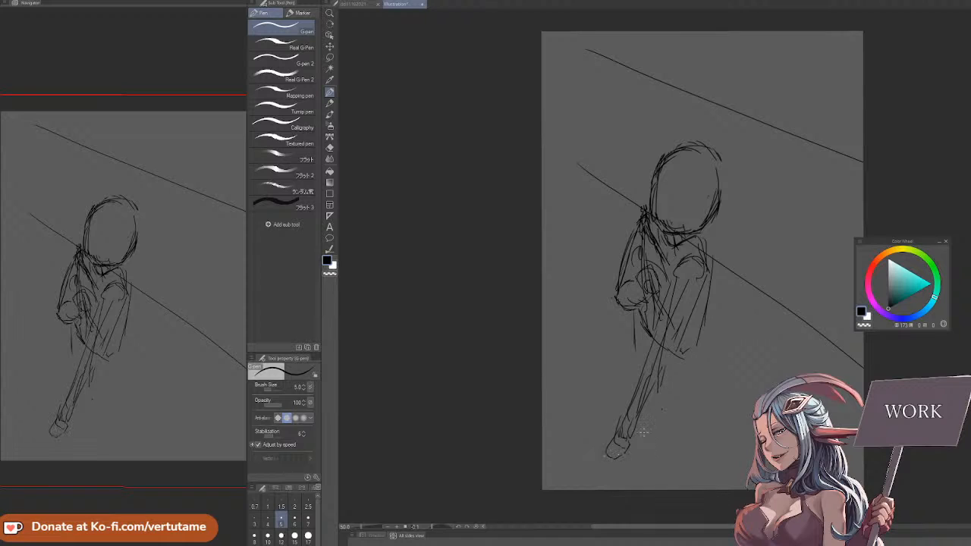
Sketch the waist and hip contours below the torso, with slanting pelvis lines between them
drag(695, 360, 697, 372)
drag(636, 315, 642, 338)
drag(646, 237, 651, 278)
drag(636, 332, 641, 377)
mouse_move(707, 312)
mouse_down()
mouse_move(715, 377)
mouse_move(704, 400)
mouse_up()
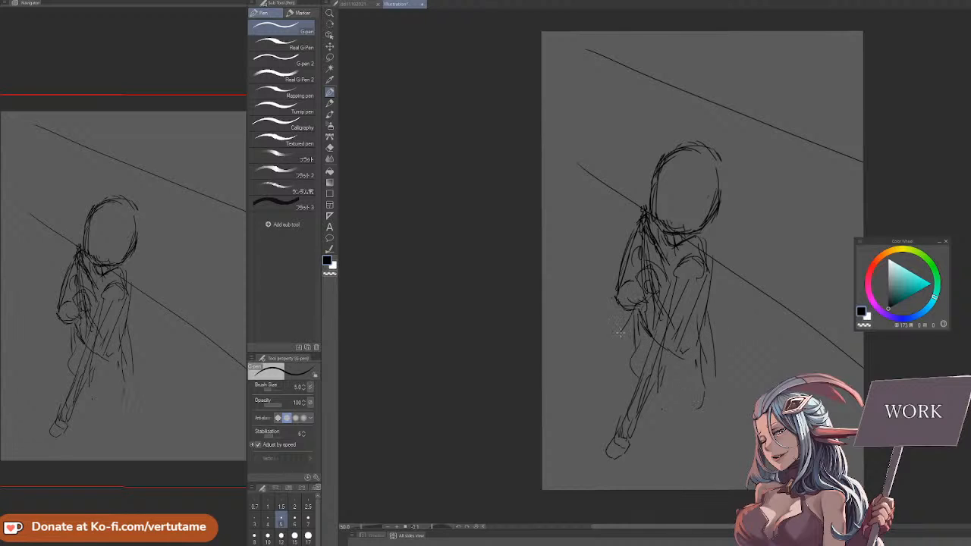
drag(621, 332, 652, 384)
mouse_move(639, 358)
mouse_down()
mouse_move(666, 399)
mouse_move(694, 402)
mouse_move(702, 392)
mouse_up()
Sketch long leg lines slanting outward from the hip toward the canvas's lower edge
drag(624, 326, 596, 392)
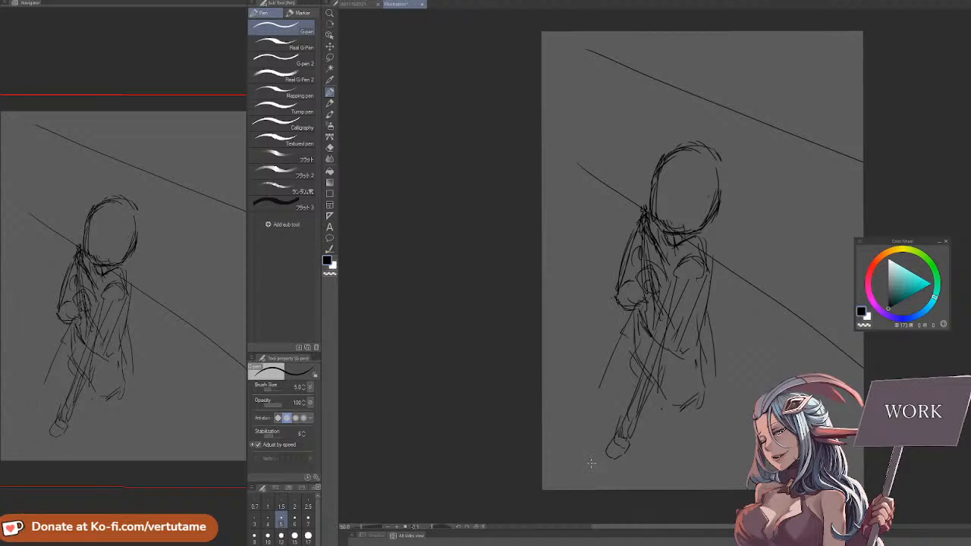
drag(627, 353, 593, 411)
drag(595, 415, 587, 439)
drag(618, 403, 599, 431)
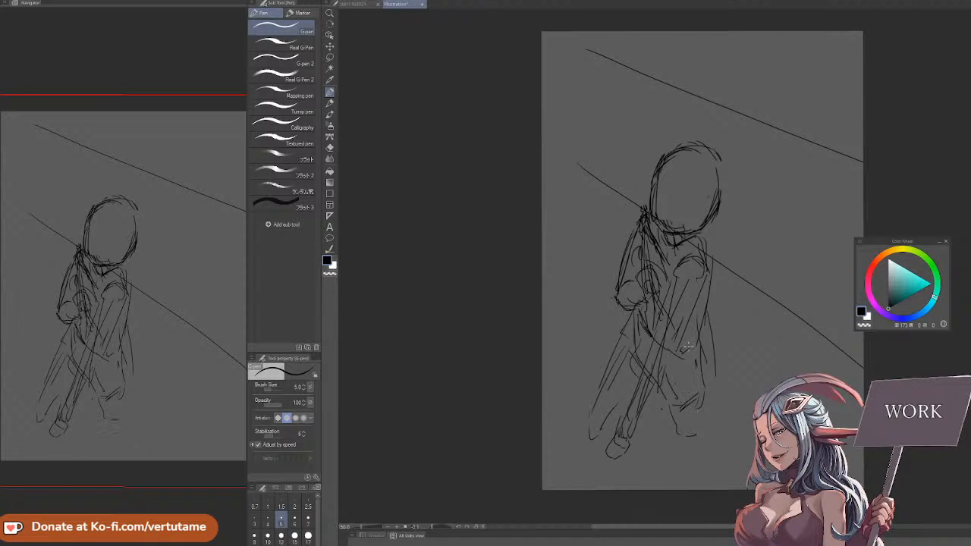
Erase the hand and forearm crossing the hips and the near arm's overlapping lines
key(e)
drag(639, 418, 609, 451)
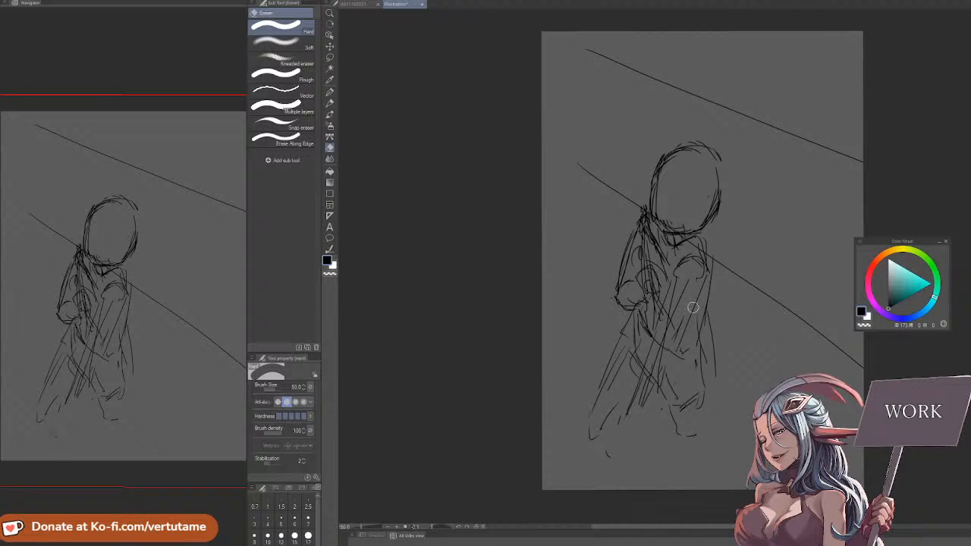
mouse_move(665, 351)
mouse_down()
mouse_move(662, 325)
mouse_move(677, 267)
mouse_up()
mouse_move(677, 302)
mouse_down()
mouse_move(698, 236)
mouse_move(697, 281)
mouse_move(716, 300)
mouse_move(709, 320)
mouse_move(703, 299)
mouse_move(708, 353)
mouse_up()
key(p)
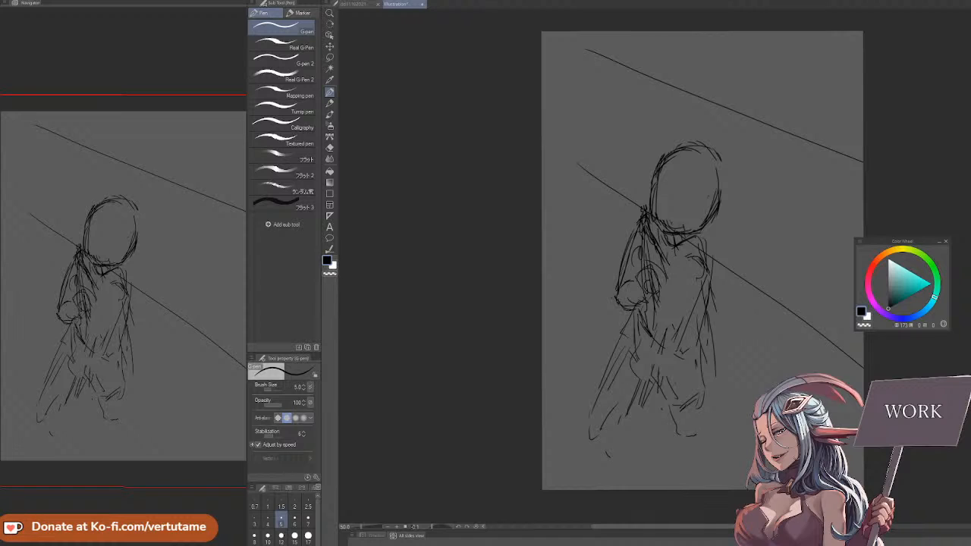
Clear the sketch layer and rough out a smaller head and neck higher on the canvas
key(Delete)
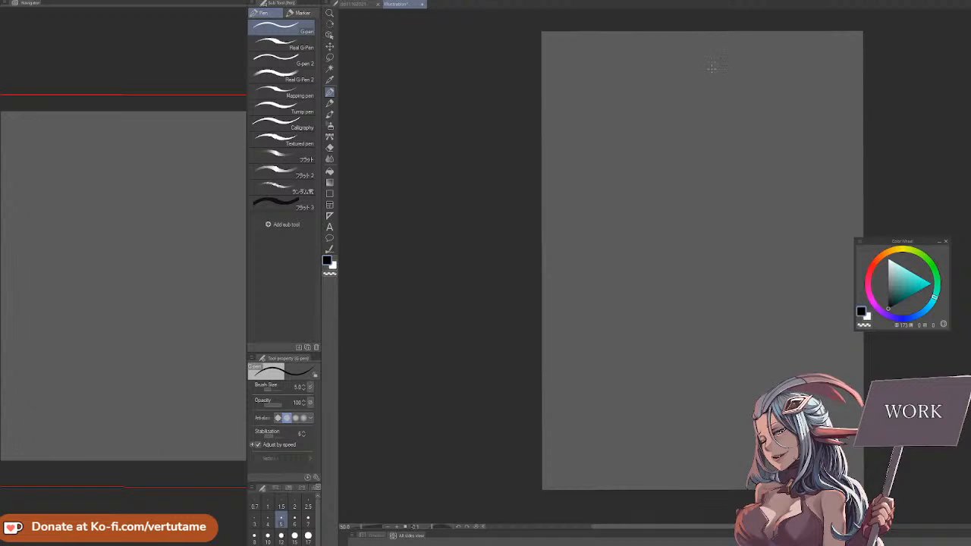
mouse_move(672, 122)
mouse_down()
mouse_move(674, 179)
mouse_move(722, 135)
mouse_up()
mouse_move(719, 148)
mouse_down()
mouse_move(719, 173)
mouse_move(703, 182)
mouse_up()
drag(674, 120, 713, 116)
drag(691, 184, 693, 205)
Sketch the rounded shoulder and an arm slanting down and away from the body
drag(679, 199, 658, 243)
mouse_move(682, 190)
mouse_down()
mouse_move(664, 217)
mouse_move(713, 179)
mouse_move(736, 204)
mouse_move(670, 190)
mouse_up()
drag(680, 190, 663, 237)
drag(677, 191, 654, 255)
drag(666, 216, 630, 270)
Sketch the opposite shoulder and arm contour along with a slanted line along the torso
mouse_move(705, 190)
mouse_down()
mouse_move(730, 182)
mouse_move(733, 191)
mouse_move(701, 187)
mouse_move(703, 155)
mouse_move(724, 157)
mouse_up()
mouse_move(674, 130)
mouse_down()
mouse_move(668, 170)
mouse_move(733, 228)
mouse_move(733, 266)
mouse_up()
drag(686, 211, 699, 260)
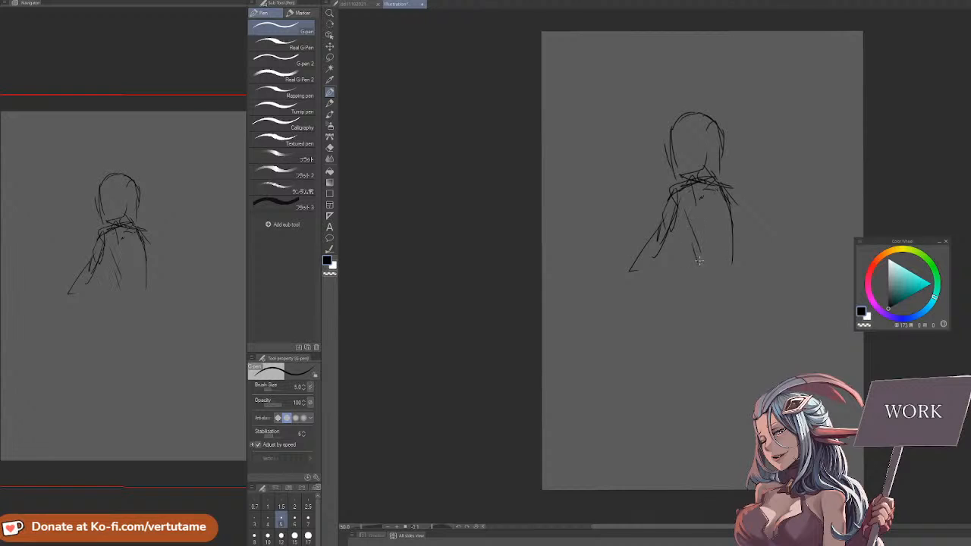
Erase the outer shoulder and arm contour, and redraw the torso's side lines narrower and longer
key(e)
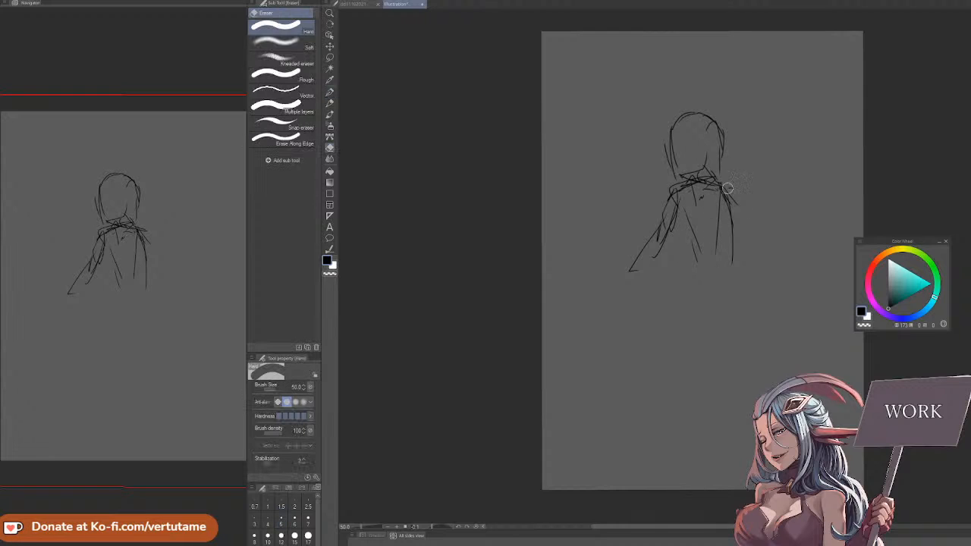
drag(731, 189, 733, 263)
mouse_move(721, 190)
mouse_down()
mouse_move(707, 253)
mouse_move(728, 234)
mouse_move(731, 276)
mouse_move(730, 238)
mouse_move(739, 276)
mouse_up()
key(p)
drag(686, 197, 701, 264)
drag(707, 176, 739, 315)
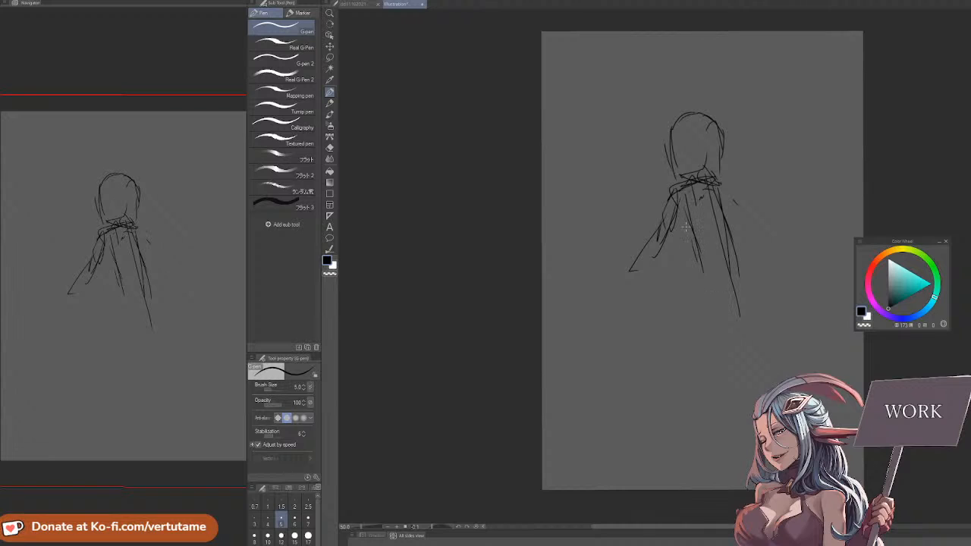
Extend the outstretched arm down to a rough hand and sketch the opposite arm angled away from the torso
mouse_move(688, 214)
mouse_down()
mouse_move(727, 277)
mouse_move(654, 288)
mouse_up()
drag(657, 220, 620, 328)
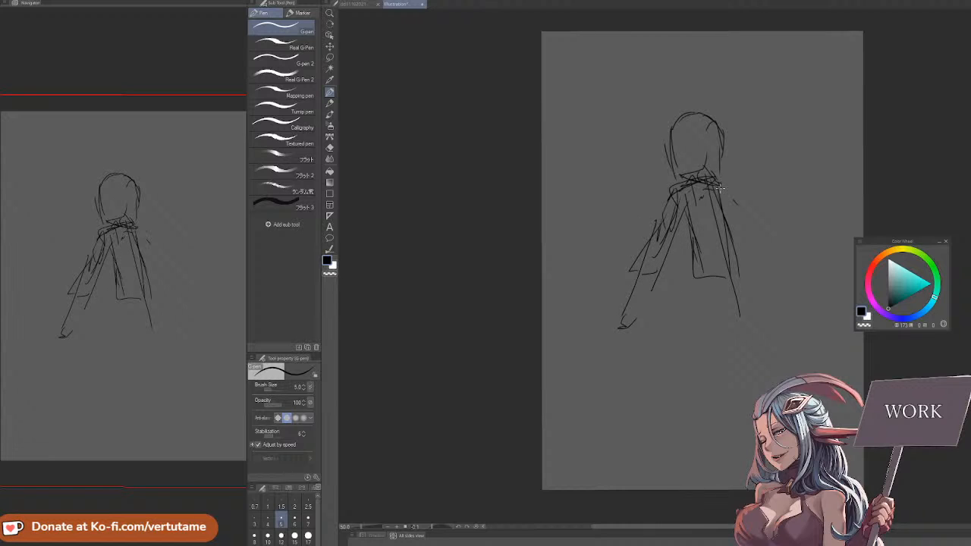
mouse_move(722, 187)
mouse_down()
mouse_move(736, 220)
mouse_move(682, 246)
mouse_up()
mouse_move(719, 182)
mouse_down()
mouse_move(737, 206)
mouse_move(707, 204)
mouse_move(732, 230)
mouse_up()
mouse_move(716, 179)
mouse_down()
mouse_move(742, 214)
mouse_move(751, 252)
mouse_up()
drag(741, 218, 754, 247)
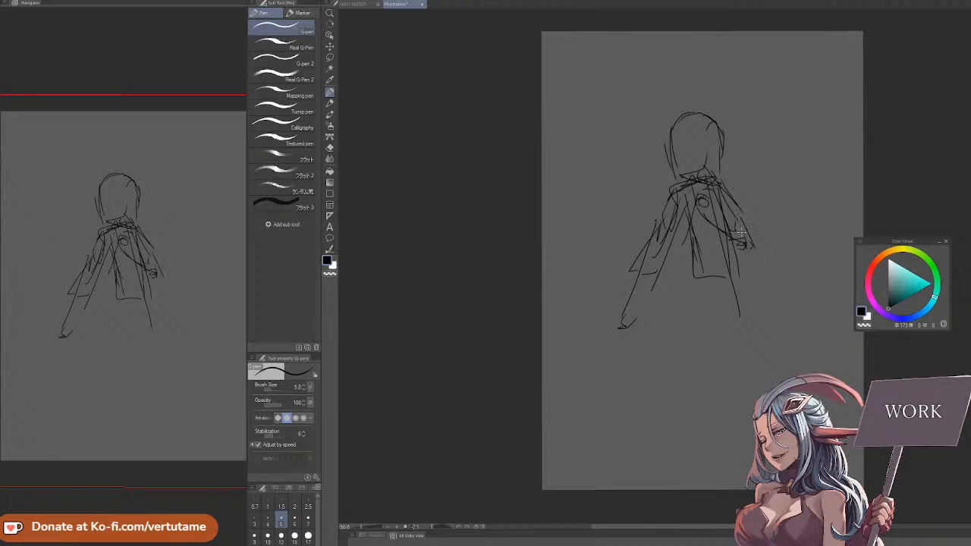
Rework the head with the eraser and G-pen into a narrower outline above the neck
mouse_move(704, 166)
mouse_down()
mouse_move(714, 179)
mouse_move(689, 184)
mouse_up()
drag(709, 132, 715, 158)
mouse_move(670, 131)
mouse_down()
mouse_move(671, 161)
mouse_move(672, 123)
mouse_move(703, 114)
mouse_move(715, 145)
mouse_move(723, 137)
mouse_up()
key(e)
key(p)
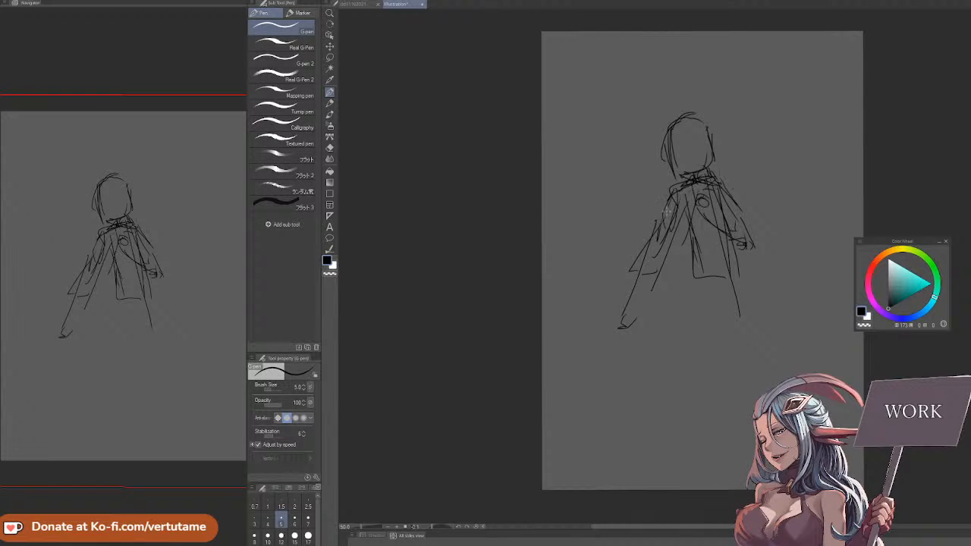
Redraw the outstretched arm from the shoulder with a longer forearm and hand, erasing its old contour
drag(671, 205, 660, 236)
drag(677, 202, 644, 267)
key(e)
mouse_move(624, 316)
mouse_down()
mouse_move(657, 249)
mouse_move(621, 347)
mouse_up()
key(p)
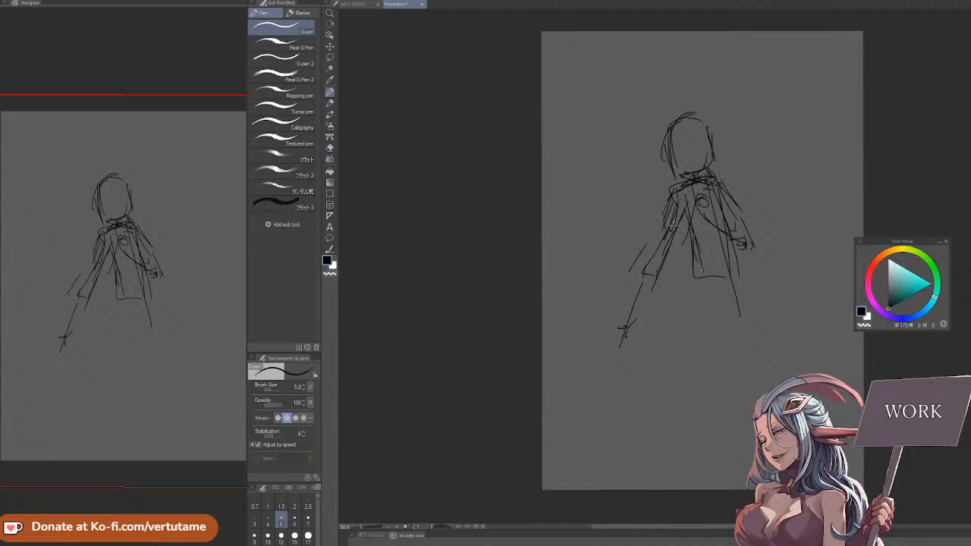
drag(673, 230, 623, 342)
key(e)
key(p)
drag(644, 282, 627, 332)
drag(634, 297, 612, 348)
Mirror the canvas view and reinforce the torso's slanted side contours from shoulders to waist
key(h)
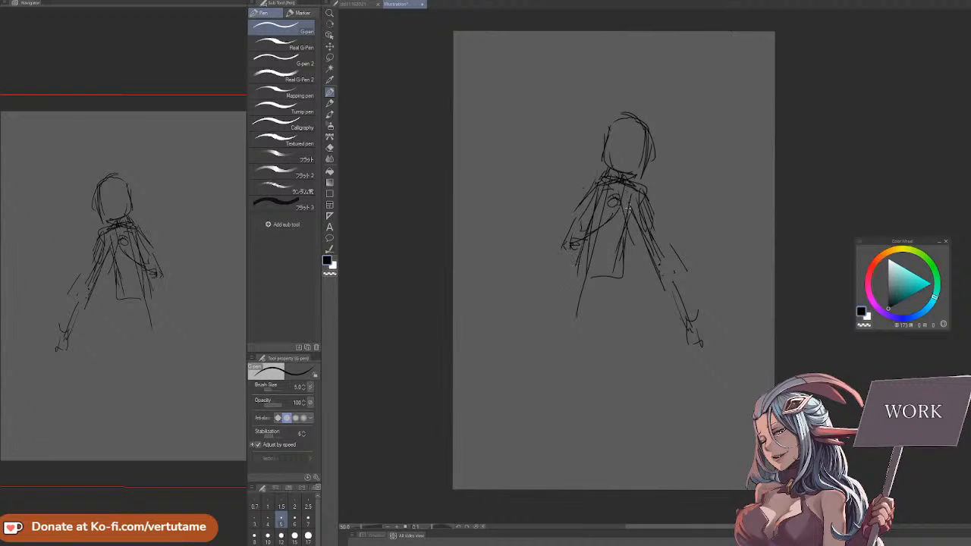
drag(629, 207, 619, 260)
drag(636, 194, 611, 269)
drag(591, 189, 585, 238)
drag(595, 190, 591, 219)
drag(608, 188, 581, 303)
drag(586, 233, 584, 296)
Sketch the flared hips with a closed lower edge and the leg line extending below them
drag(611, 248, 616, 301)
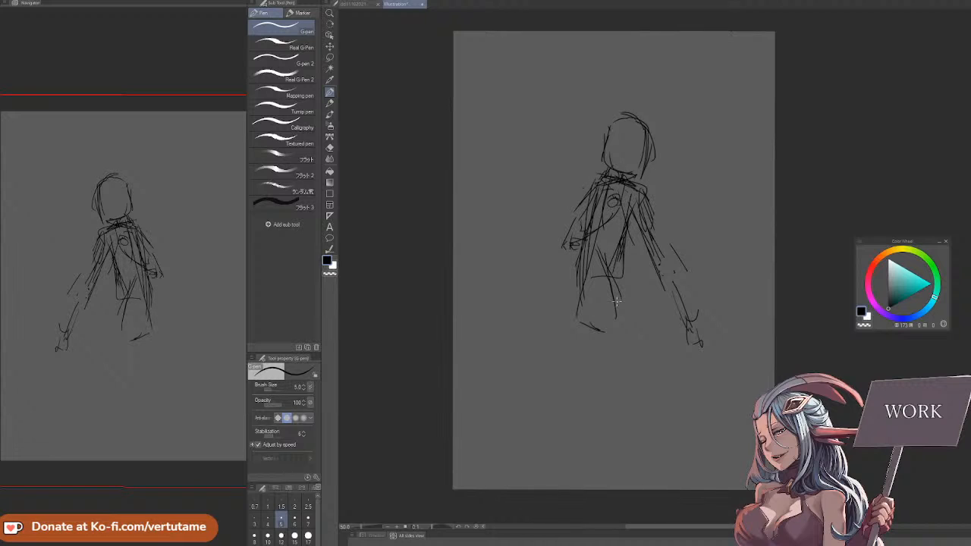
drag(615, 261, 627, 327)
mouse_move(576, 248)
mouse_down()
mouse_move(556, 319)
mouse_move(578, 327)
mouse_up()
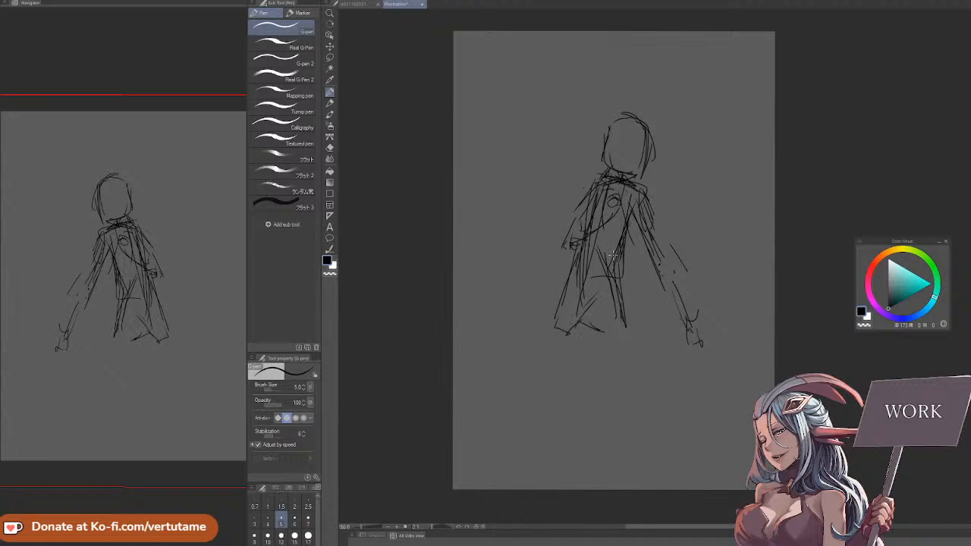
drag(613, 256, 618, 290)
drag(583, 337, 618, 326)
drag(619, 240, 630, 294)
drag(559, 314, 542, 386)
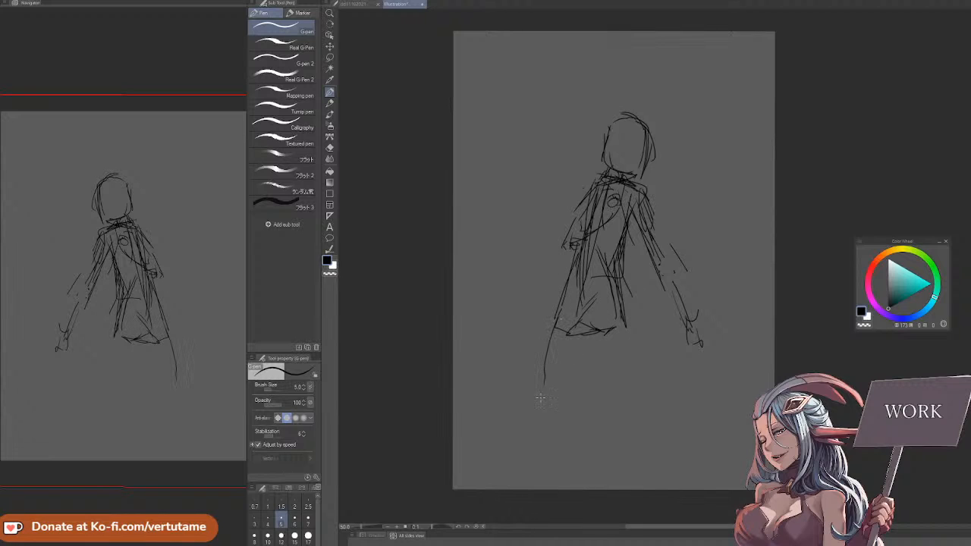
mouse_move(598, 258)
mouse_down()
mouse_move(524, 454)
mouse_move(506, 464)
mouse_move(519, 469)
mouse_up()
Clear the sketch layer and draw a small oval head with a neck and a shoulder line
key(Delete)
mouse_move(625, 145)
mouse_down()
mouse_move(638, 126)
mouse_move(660, 168)
mouse_up()
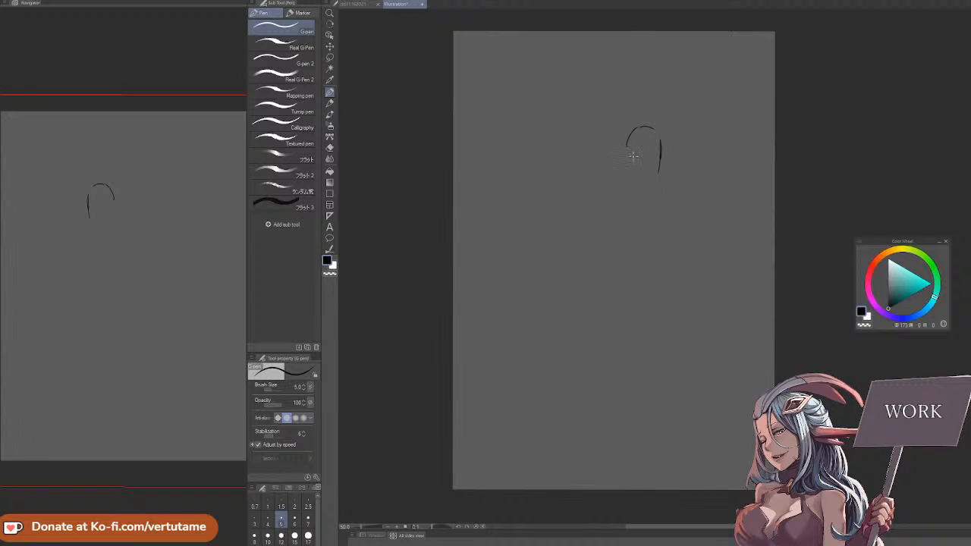
mouse_move(628, 132)
mouse_down()
mouse_move(627, 179)
mouse_move(662, 175)
mouse_move(634, 173)
mouse_move(627, 195)
mouse_move(651, 188)
mouse_move(667, 199)
mouse_up()
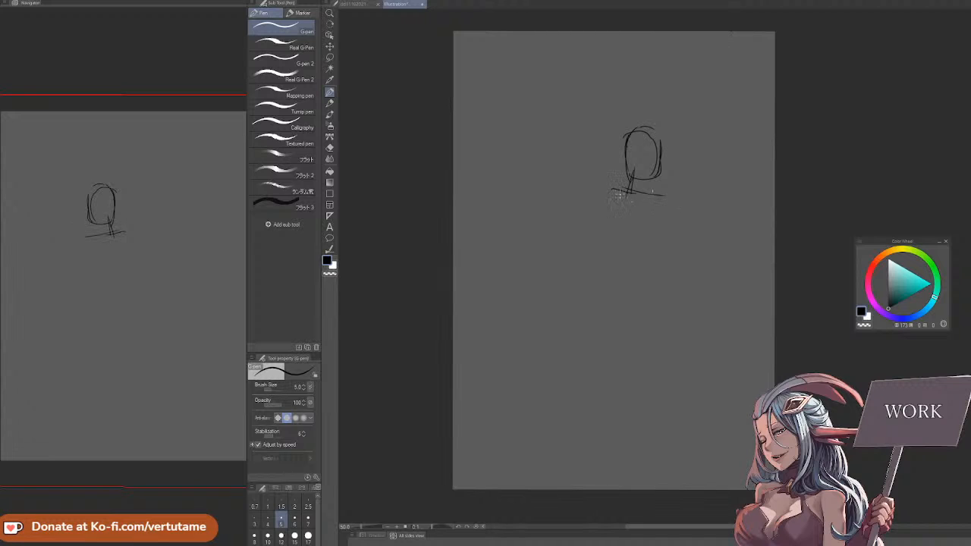
Sketch the torso's two sides tapering from the shoulder line down to a narrow waist
drag(615, 181, 617, 260)
drag(658, 193, 628, 261)
drag(615, 188, 603, 267)
drag(602, 267, 620, 258)
drag(610, 229, 605, 276)
Draw long slanted lines from the neck and shoulder past the waist to define the body's lean
drag(609, 228, 588, 313)
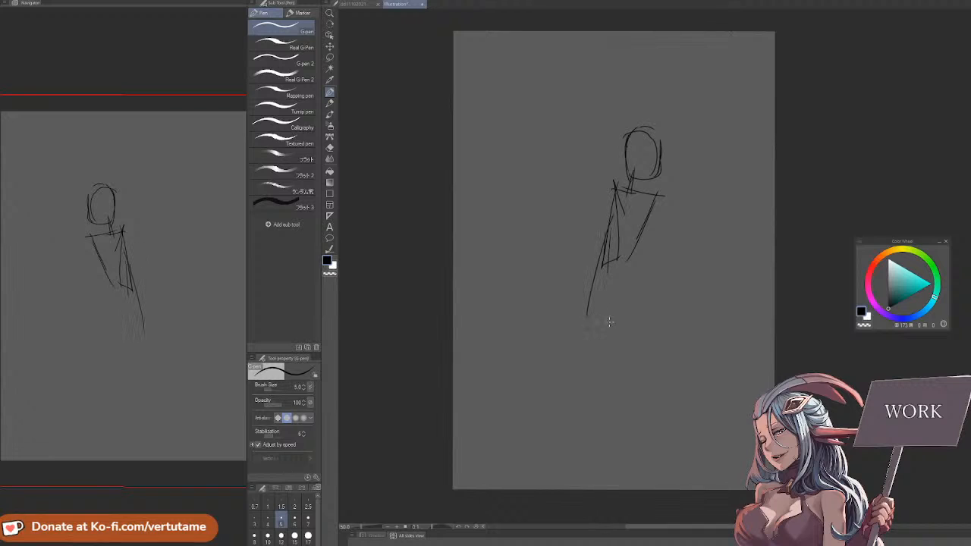
drag(623, 196, 578, 315)
drag(616, 214, 569, 311)
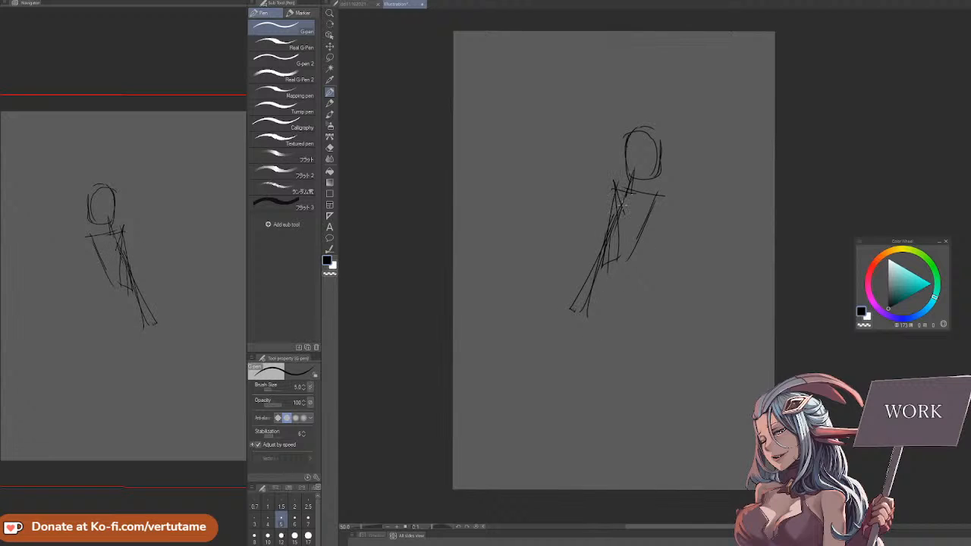
mouse_move(629, 190)
mouse_down()
mouse_move(574, 305)
mouse_move(616, 259)
mouse_up()
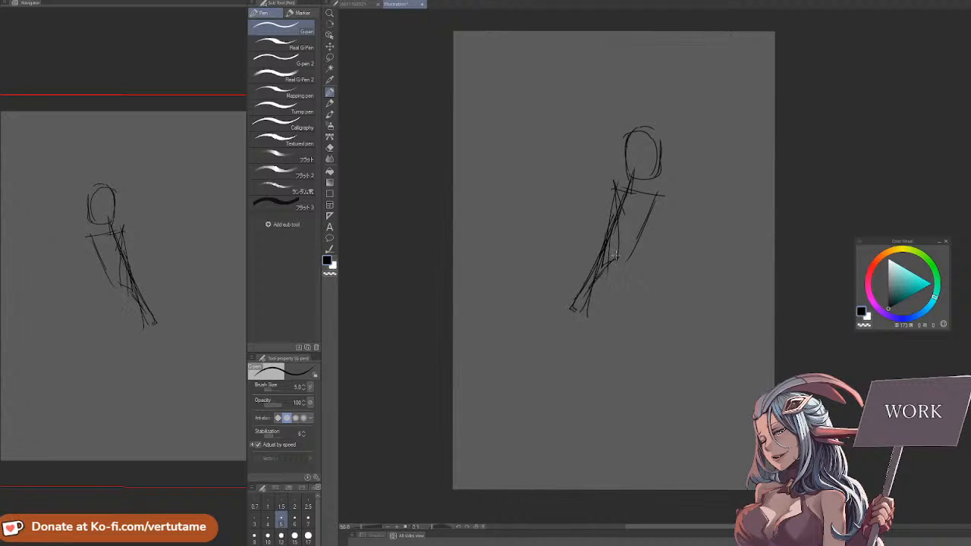
Reinforce the torso sides and sketch flared hip contours and a lower edge beneath the waist
drag(654, 196, 628, 250)
drag(610, 187, 612, 217)
drag(614, 185, 612, 217)
drag(626, 267, 634, 308)
drag(604, 246, 580, 310)
mouse_move(580, 311)
mouse_down()
mouse_move(611, 317)
mouse_move(622, 266)
mouse_up()
mouse_move(621, 257)
mouse_down()
mouse_move(622, 318)
mouse_move(579, 290)
mouse_move(565, 304)
mouse_up()
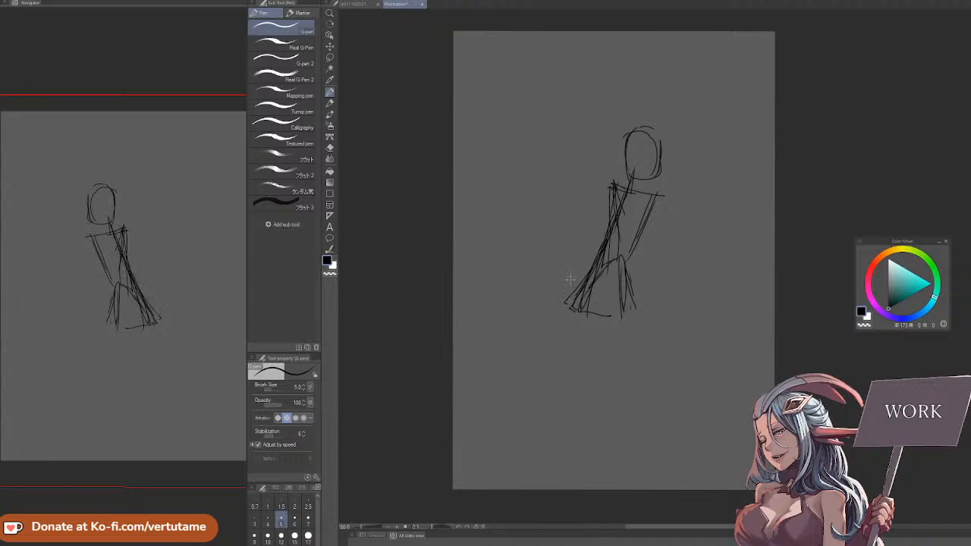
drag(606, 237, 561, 313)
Erase the flared hip lines, redraw the hips as a straighter tapered block, and add a thigh line below
key(e)
key(p)
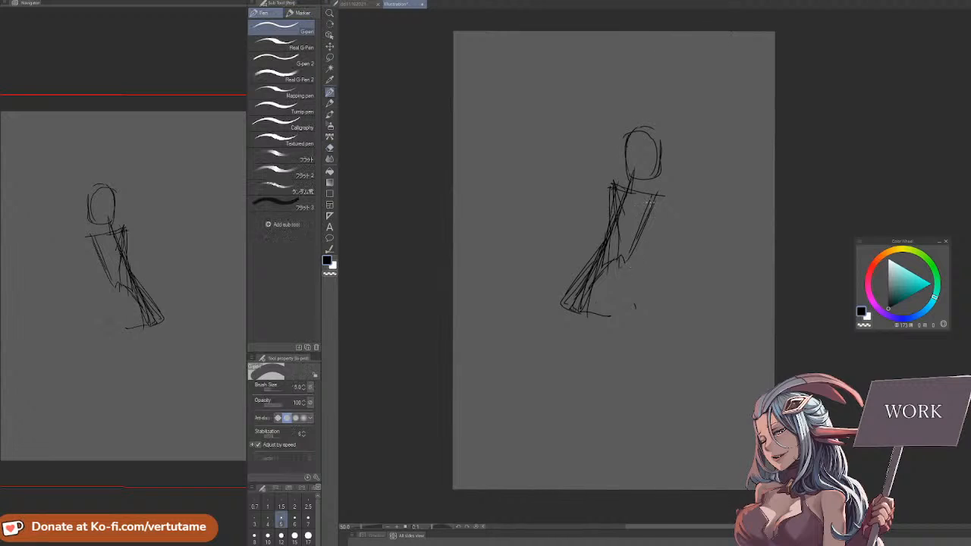
mouse_move(630, 251)
mouse_down()
mouse_move(613, 317)
mouse_move(559, 301)
mouse_move(600, 319)
mouse_up()
drag(599, 251, 560, 306)
mouse_move(560, 306)
mouse_down()
mouse_move(577, 312)
mouse_move(548, 391)
mouse_up()
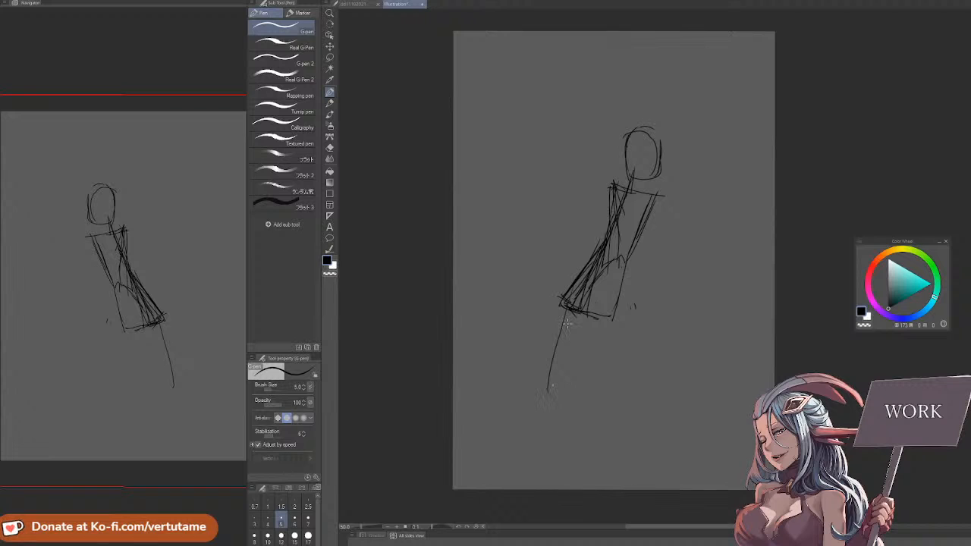
Move the figure sketch upward on the canvas to make room for the legs
key(o)
drag(653, 176, 652, 111)
click(329, 92)
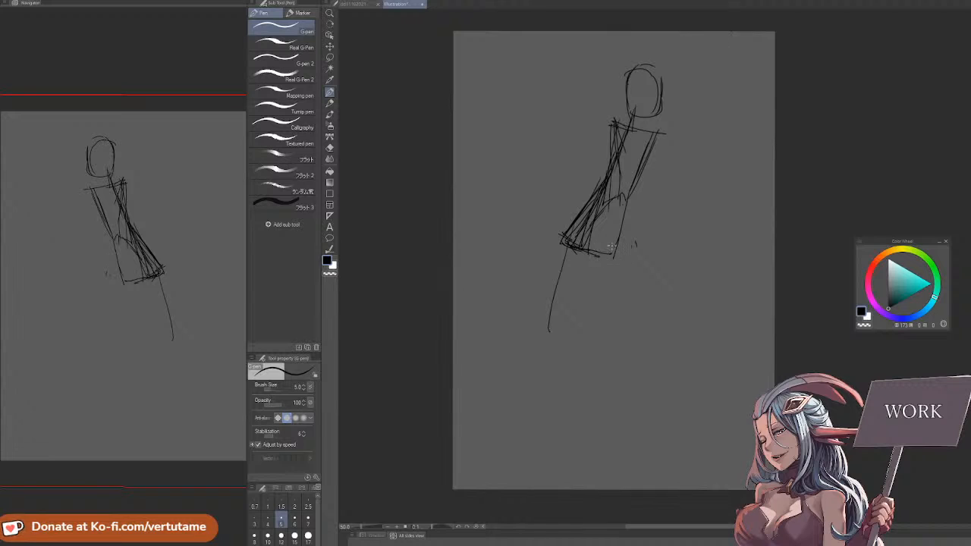
Sketch one leg from the hip, bent at the knee down to the ankle, erasing its first draft lines
drag(614, 222, 646, 297)
drag(622, 262, 658, 327)
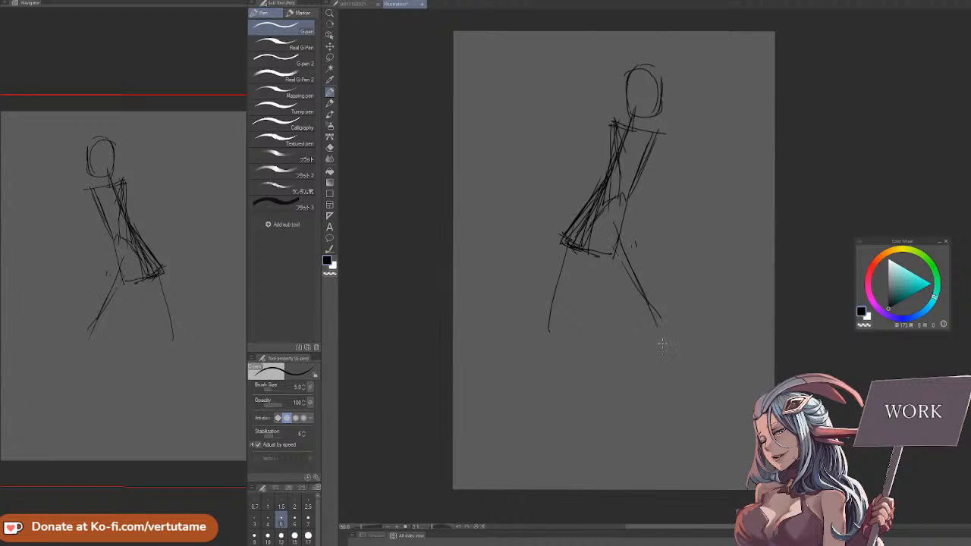
drag(683, 389, 692, 414)
drag(663, 342, 688, 415)
key(e)
drag(624, 254, 686, 401)
key(p)
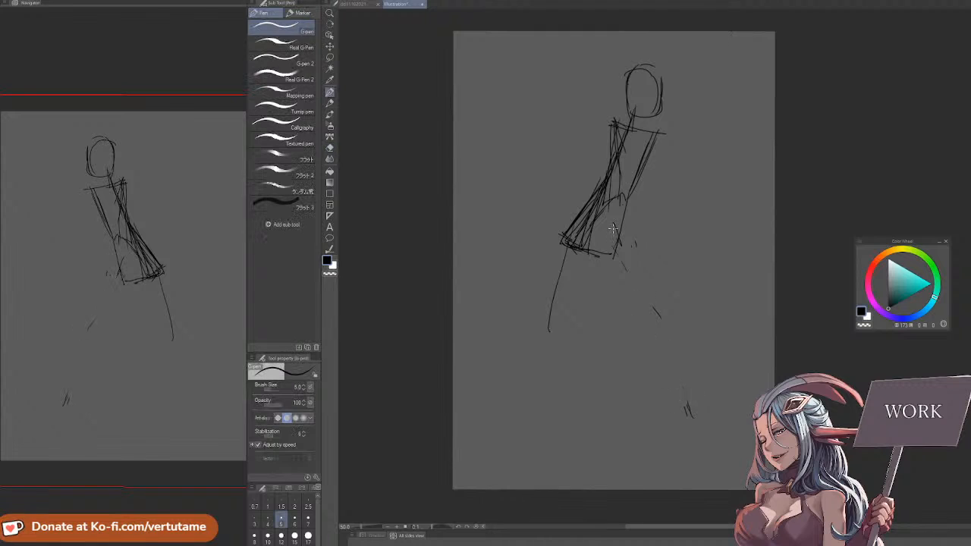
mouse_move(613, 225)
mouse_down()
mouse_move(667, 319)
mouse_move(676, 389)
mouse_up()
drag(657, 303, 677, 433)
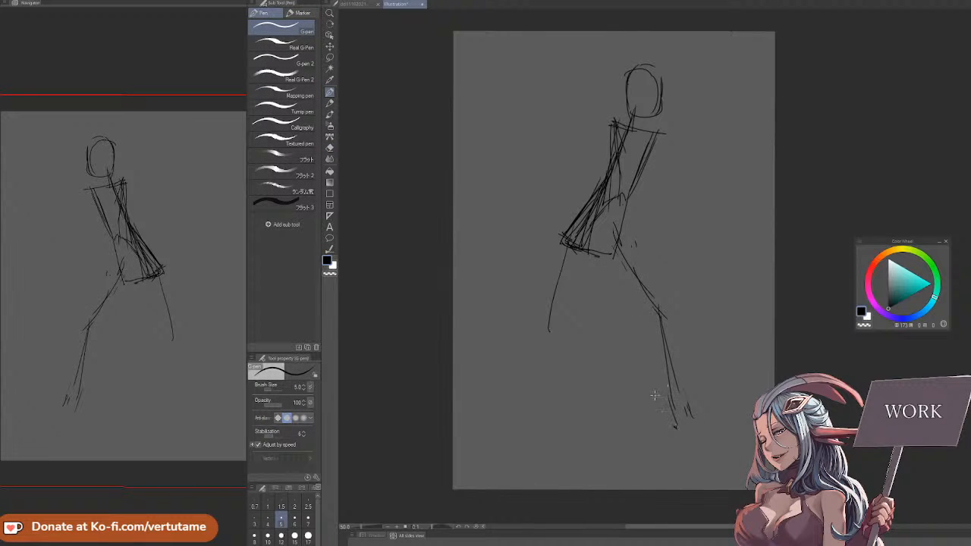
Sketch the opposite leg reaching outward from the hip, with thigh lines, a shin and a rough foot
drag(494, 368, 487, 421)
drag(565, 241, 510, 317)
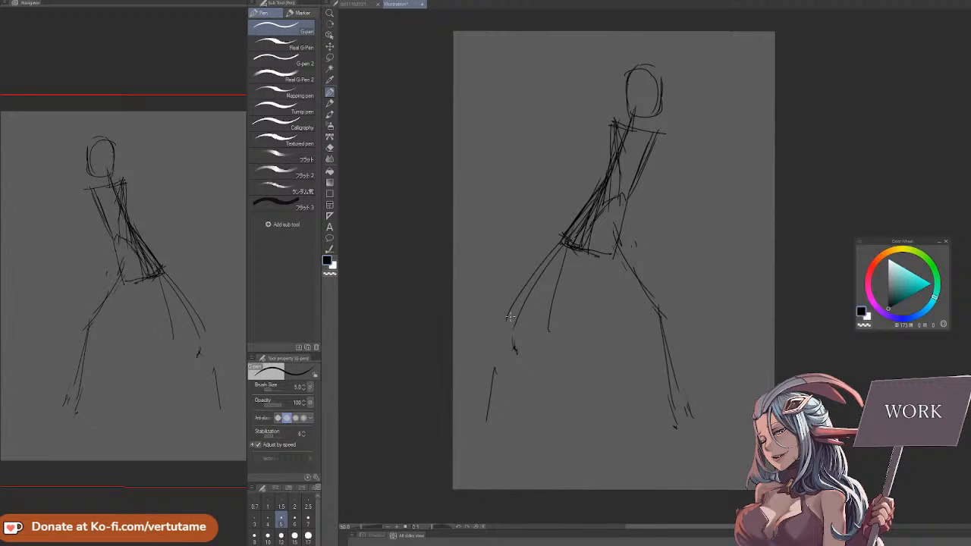
drag(551, 258, 509, 319)
mouse_move(496, 354)
mouse_down()
mouse_move(487, 431)
mouse_move(484, 423)
mouse_move(505, 431)
mouse_up()
Check the pose in mirrored view and erase the outstretched leg's thigh and upper shin lines
key(h)
key(space)
drag(724, 438, 644, 441)
key(h)
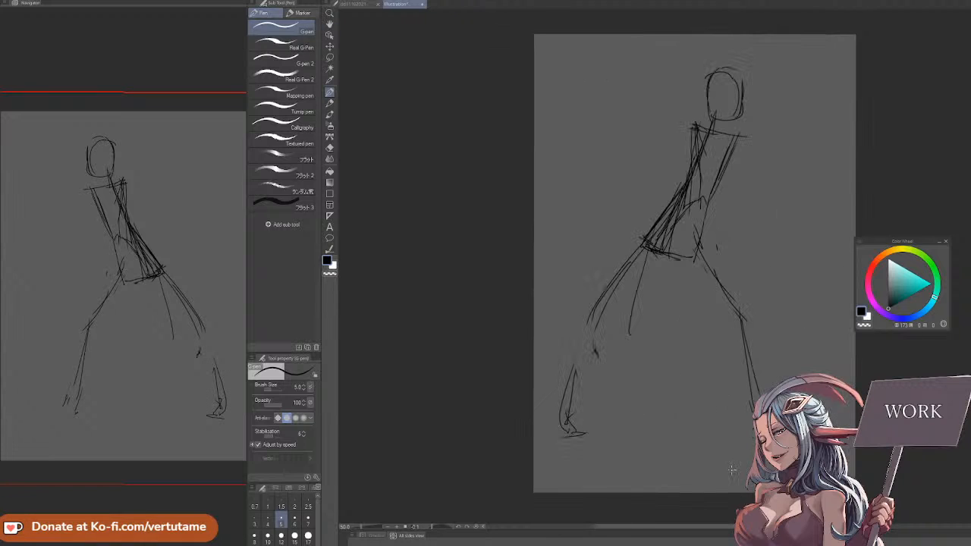
key(e)
mouse_move(678, 357)
mouse_down()
mouse_move(636, 296)
mouse_move(645, 281)
mouse_move(639, 310)
mouse_move(606, 290)
mouse_move(585, 342)
mouse_up()
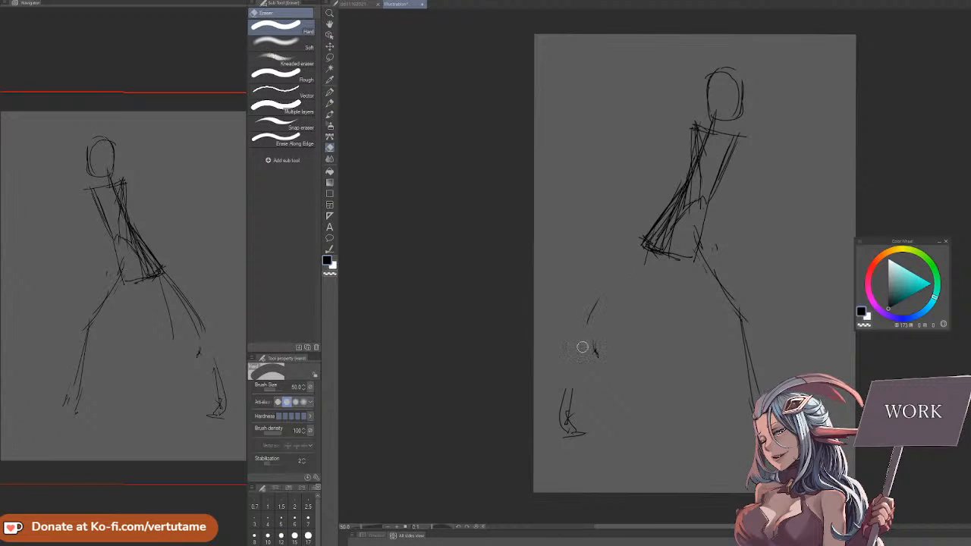
Draw a line from the shoulder across the torso, a small circle on the chest, and a short contour beside the waist
key(p)
drag(696, 126, 722, 203)
drag(717, 155, 721, 155)
drag(721, 176, 724, 210)
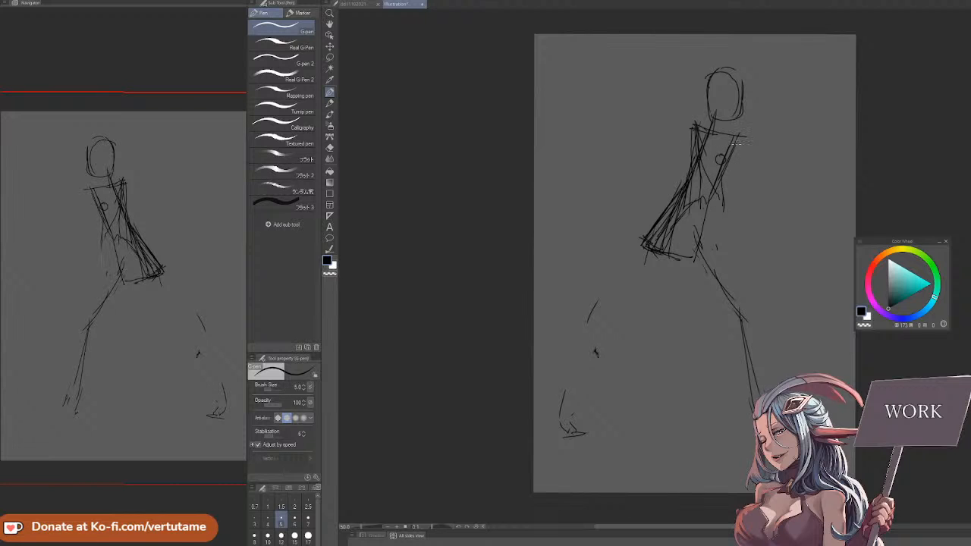
Sketch the figure's arm with a short line down from the shoulder and a long slanted forearm line beside the torso
drag(737, 146, 748, 195)
key(h)
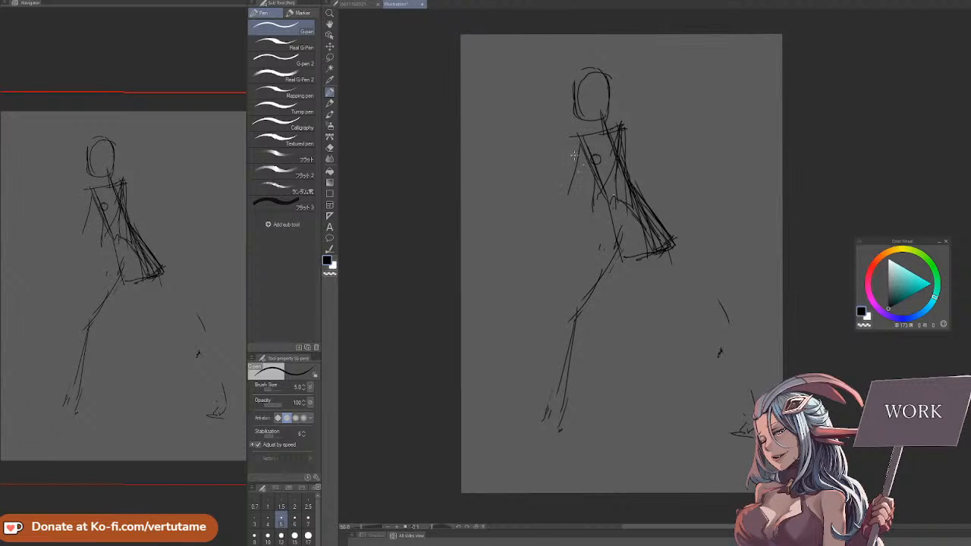
drag(562, 170, 528, 256)
key(e)
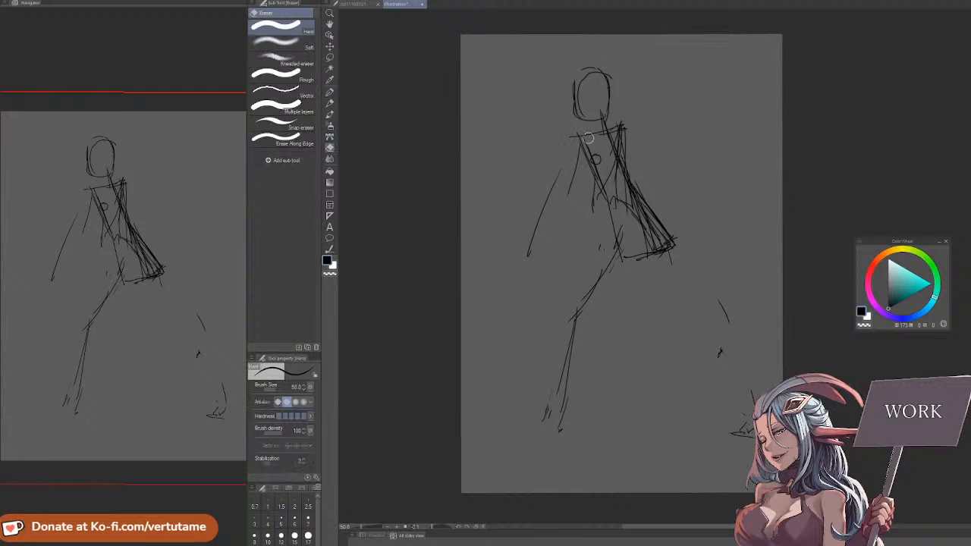
key(p)
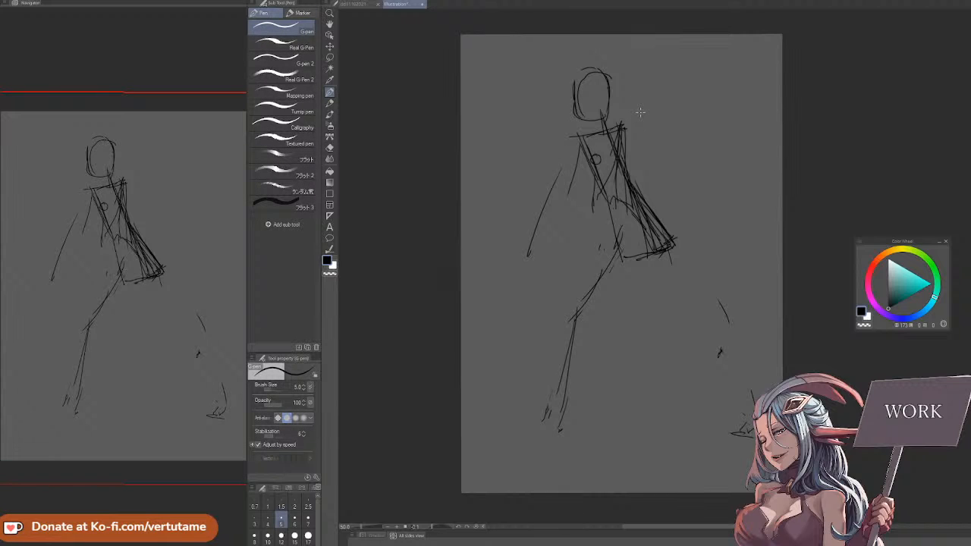
Add extra thigh and shin lines to the bent leg and redraw the outstretched leg's thigh from the hip
drag(630, 244, 578, 299)
mouse_move(612, 266)
mouse_down()
mouse_move(555, 309)
mouse_move(560, 430)
mouse_up()
key(h)
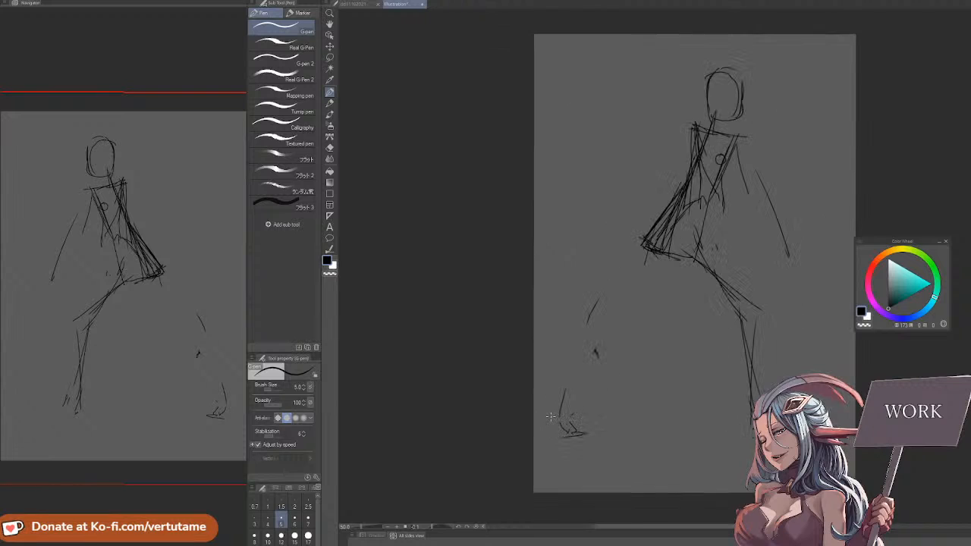
mouse_move(650, 260)
mouse_down()
mouse_move(589, 322)
mouse_move(555, 377)
mouse_up()
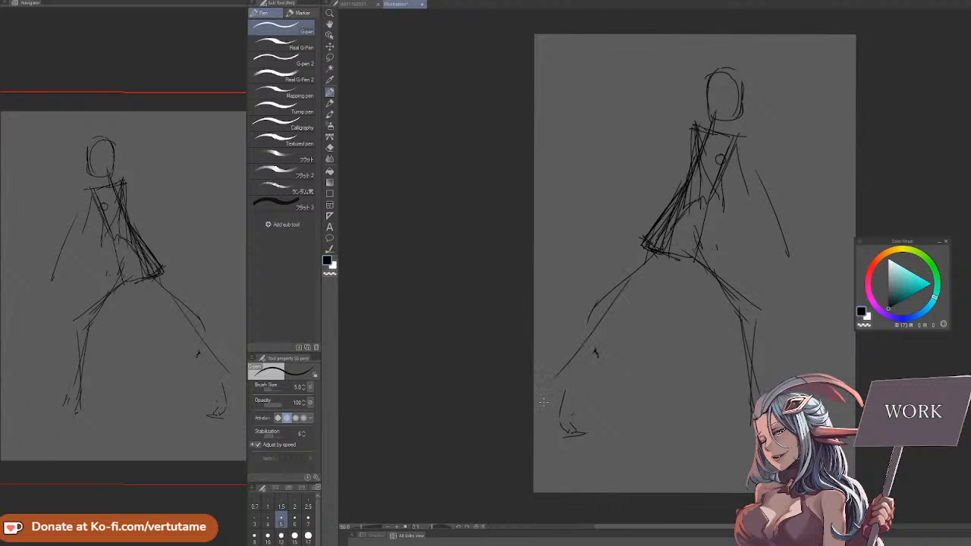
Clear the whole figure sketch and set the G-pen's brush size to 9
click(427, 0)
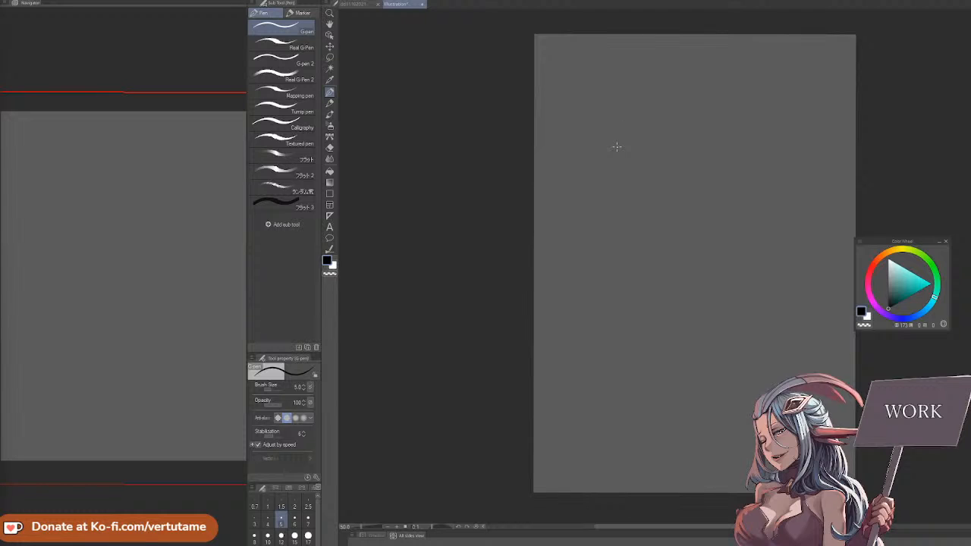
key(bracketright)
key(bracketright)
key(bracketright)
key(bracketright)
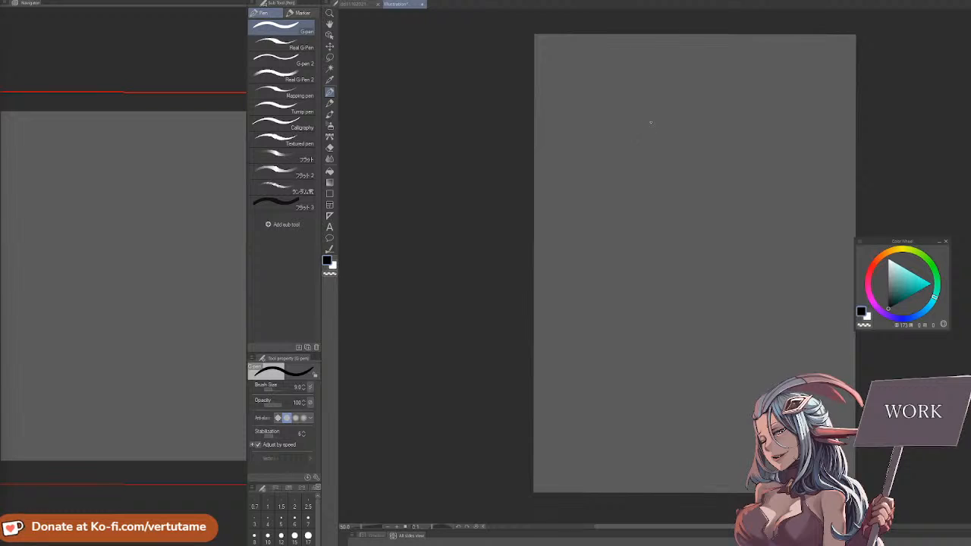
Sketch a small stick figure with a round head, a short neck, a slanted torso and two spread thighs
mouse_move(650, 122)
mouse_down()
mouse_move(676, 129)
mouse_move(651, 139)
mouse_move(657, 164)
mouse_move(660, 144)
mouse_move(654, 160)
mouse_up()
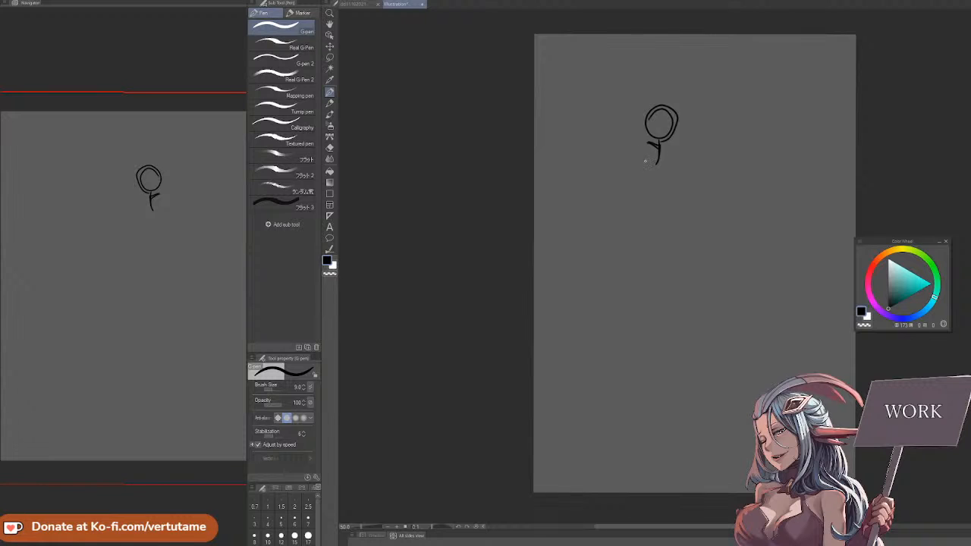
mouse_move(647, 158)
mouse_down()
mouse_move(634, 213)
mouse_move(604, 267)
mouse_up()
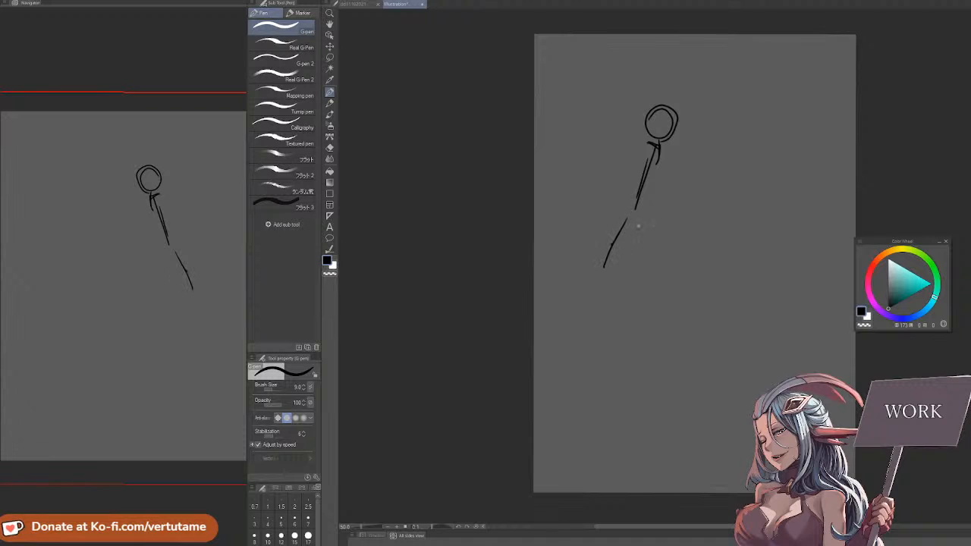
drag(644, 220, 682, 266)
mouse_move(628, 222)
mouse_down()
mouse_move(600, 304)
mouse_move(689, 309)
mouse_up()
Mirror the view, add more torso and leg lines to the stick figure, and clear the sketch
key(h)
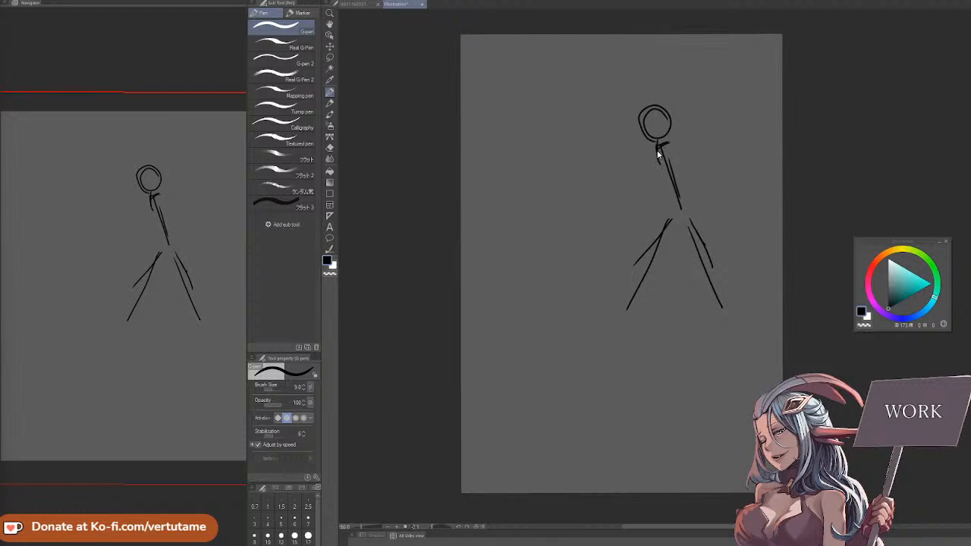
mouse_move(657, 148)
mouse_down()
mouse_move(670, 183)
mouse_move(680, 146)
mouse_up()
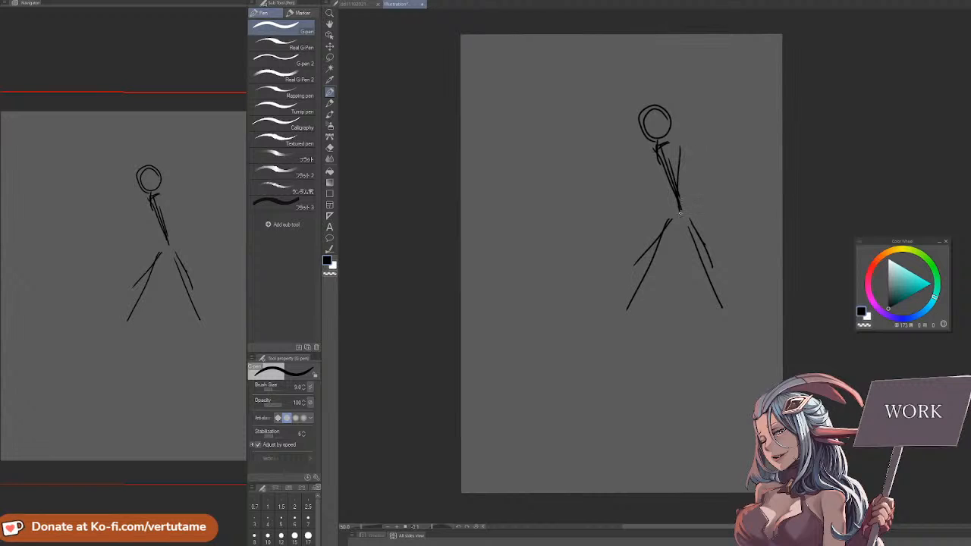
drag(670, 222, 614, 322)
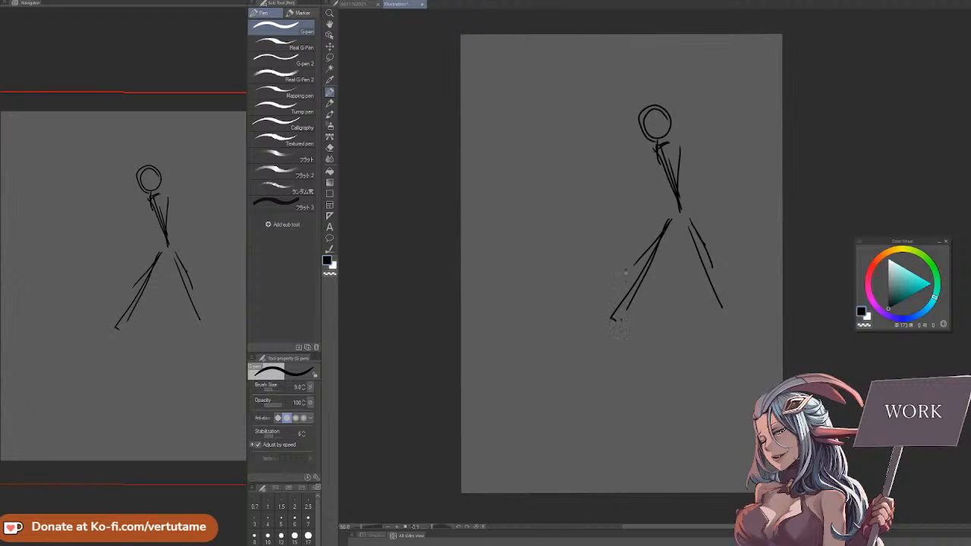
drag(626, 268, 619, 351)
key(ctrl+z)
key(ctrl+z)
key(ctrl+z)
key(Delete)
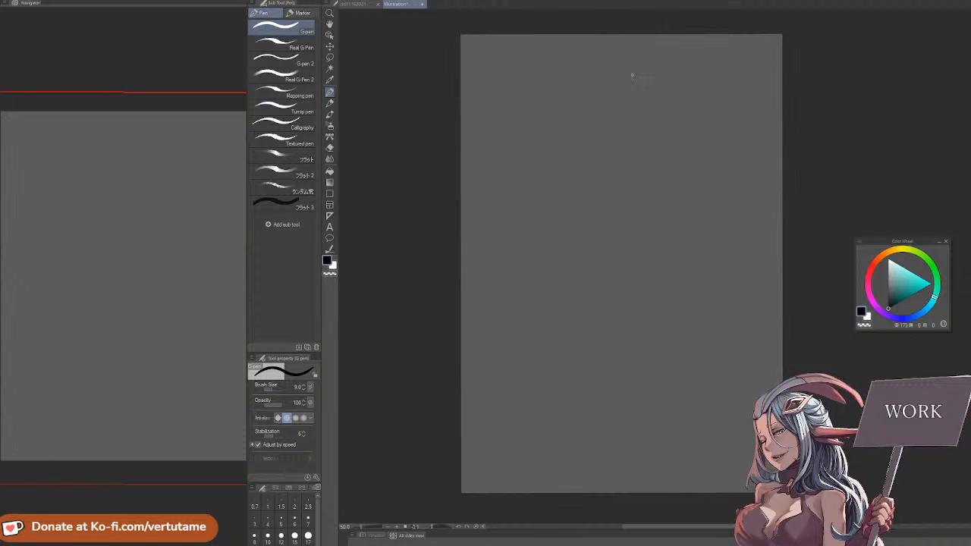
Sketch a narrow upright standing figure from an oval head through the torso to long legs and feet
mouse_move(625, 141)
mouse_down()
mouse_move(634, 111)
mouse_move(662, 142)
mouse_move(633, 154)
mouse_move(636, 245)
mouse_up()
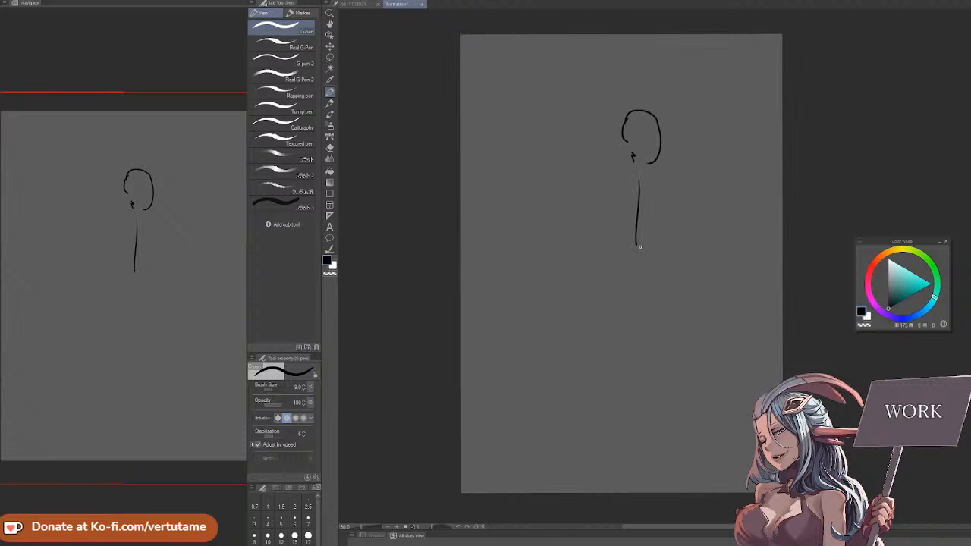
drag(626, 167, 645, 243)
mouse_move(631, 190)
mouse_down()
mouse_move(640, 267)
mouse_move(629, 358)
mouse_up()
drag(640, 253, 650, 361)
mouse_move(631, 245)
mouse_down()
mouse_move(618, 365)
mouse_move(654, 402)
mouse_up()
drag(622, 393, 626, 419)
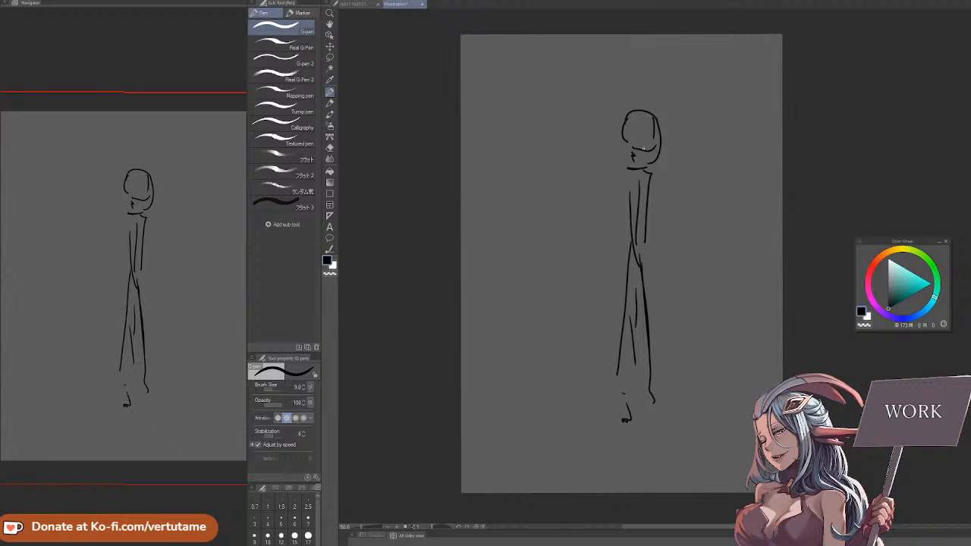
Rework the standing figure's head outline, neck and shoulders, and clear the sketch
drag(642, 144, 655, 154)
drag(625, 122, 628, 149)
drag(625, 118, 651, 112)
mouse_move(633, 145)
mouse_down()
mouse_move(647, 145)
mouse_move(639, 166)
mouse_move(647, 161)
mouse_move(652, 180)
mouse_up()
mouse_move(646, 179)
mouse_down()
mouse_move(642, 229)
mouse_move(627, 204)
mouse_up()
click(436, 1)
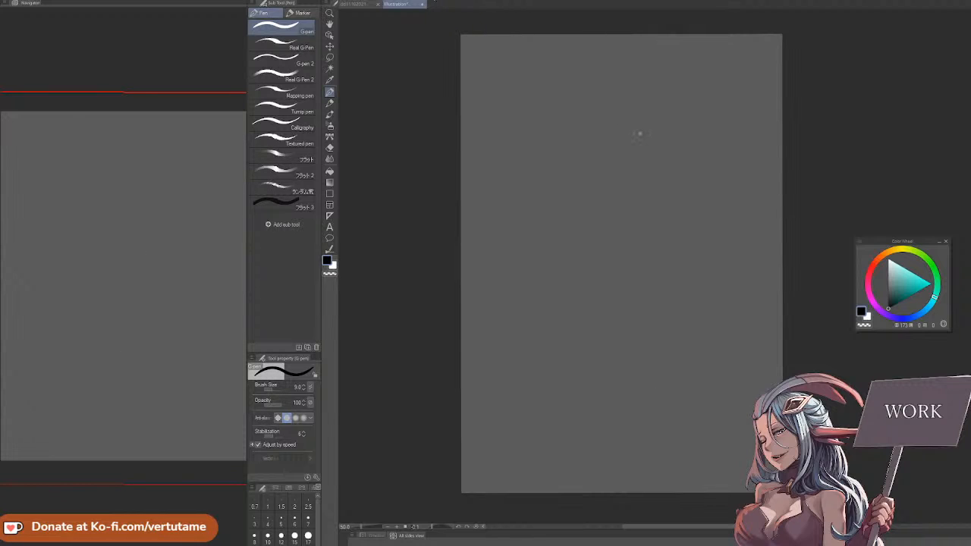
Draw a tiny figure, scribble long loose strokes across the canvas, and delete the scribbled layer and another selected layer
mouse_move(639, 139)
mouse_down()
mouse_move(649, 141)
mouse_move(645, 190)
mouse_up()
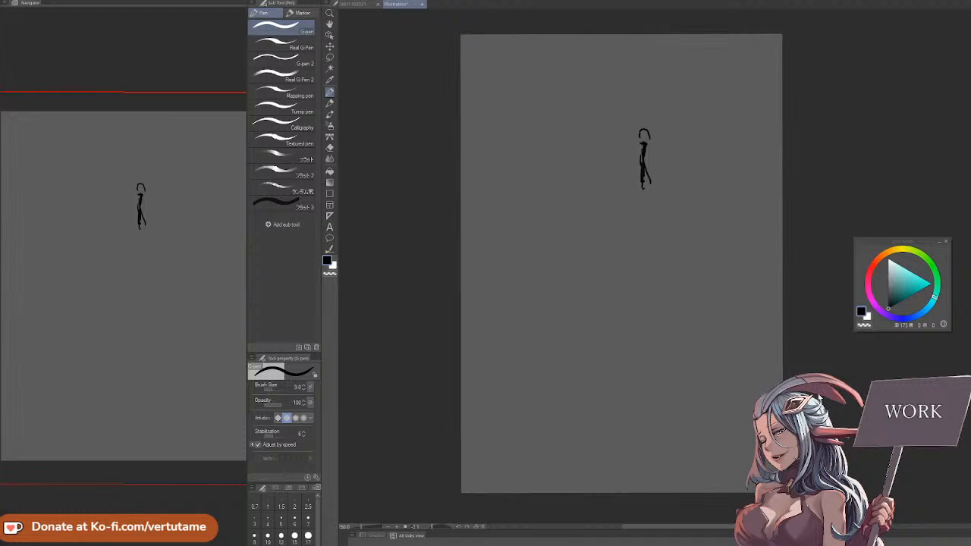
mouse_move(647, 85)
mouse_down()
mouse_move(581, 110)
mouse_move(462, 245)
mouse_move(711, 108)
mouse_move(514, 405)
mouse_move(763, 185)
mouse_move(577, 486)
mouse_move(816, 294)
mouse_move(699, 492)
mouse_up()
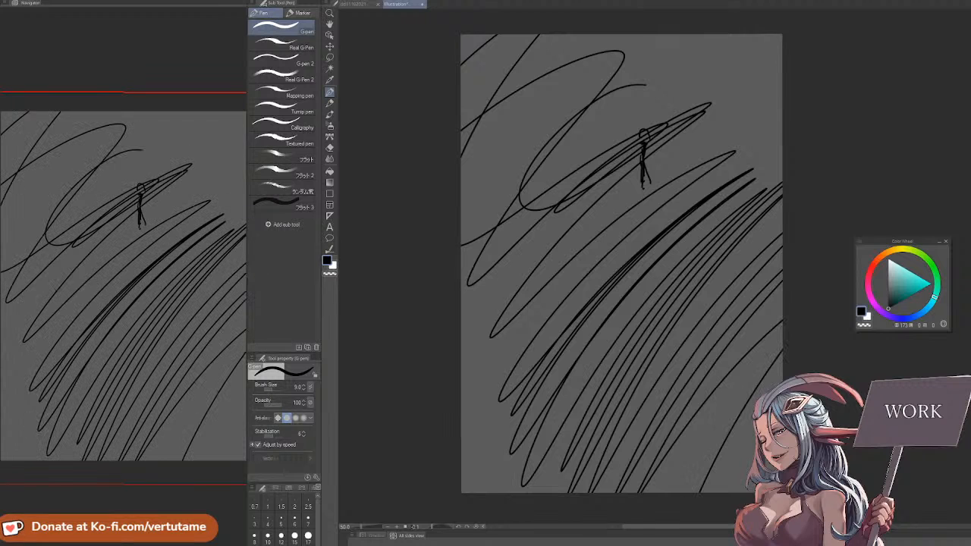
key(Delete)
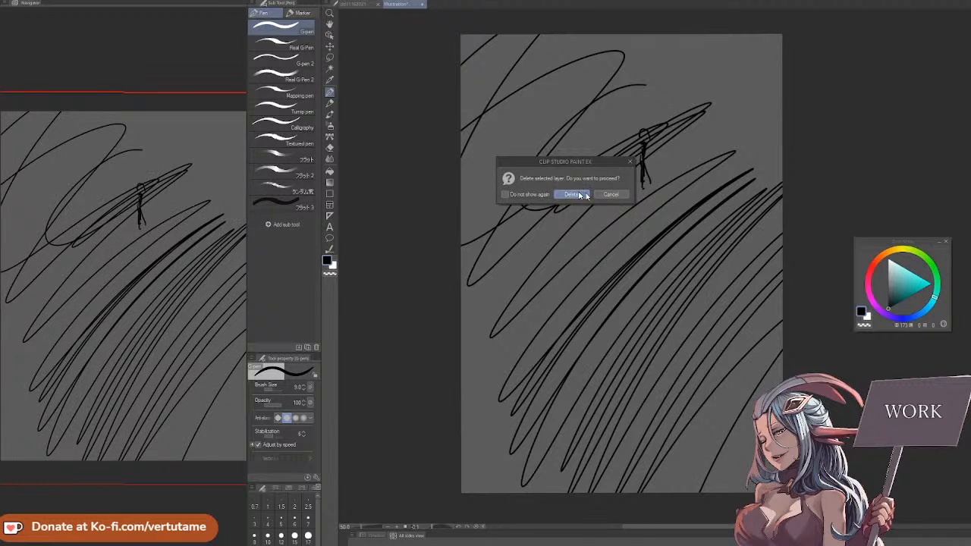
key(Return)
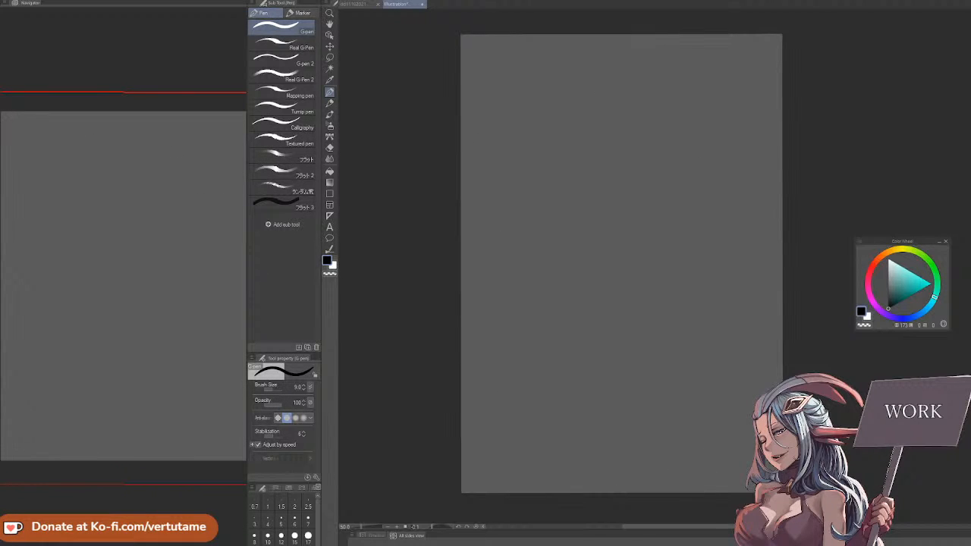
key(Delete)
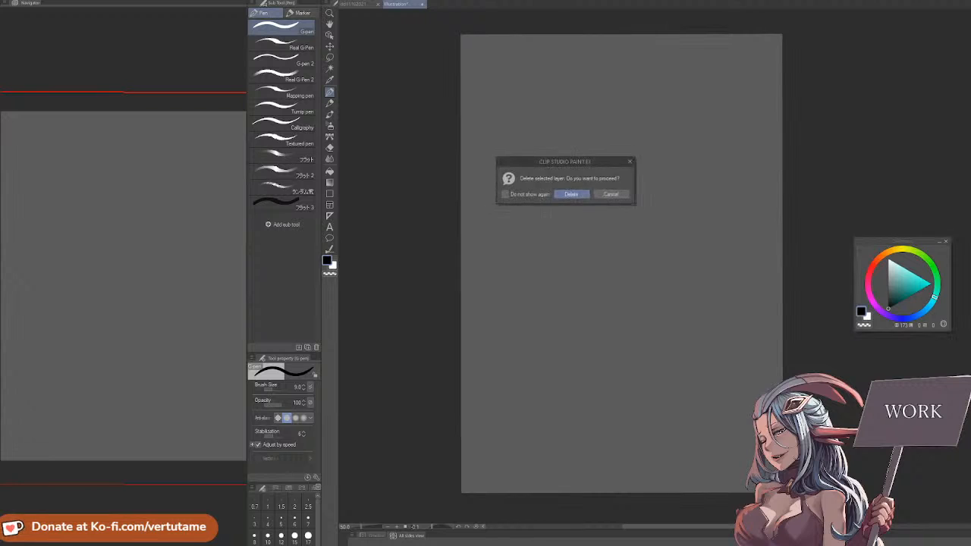
click(571, 195)
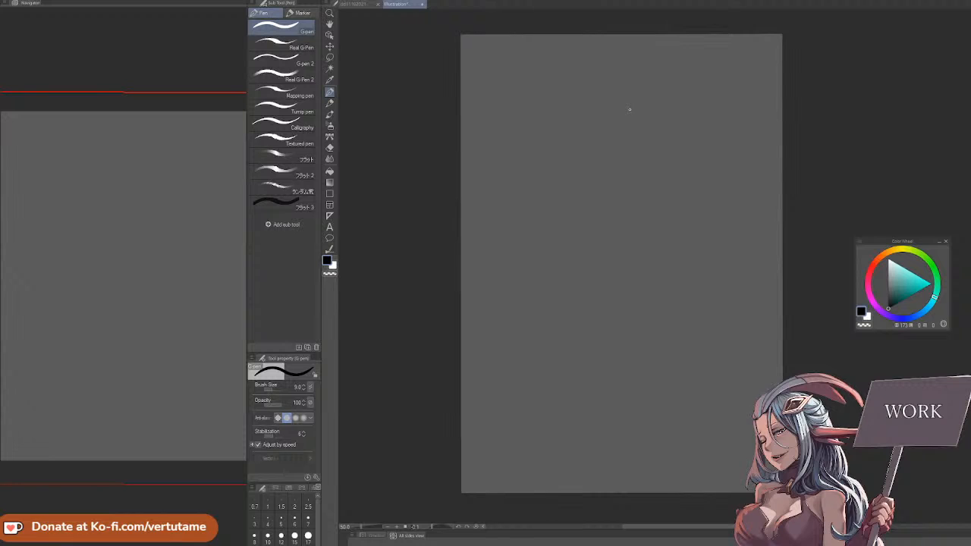
Lighten the paper color to grey RGB 177, 177, 177 behind a loose test scribble, and clear the scribble
mouse_move(578, 149)
mouse_down()
mouse_move(569, 184)
mouse_move(627, 133)
mouse_move(592, 228)
mouse_move(535, 294)
mouse_move(692, 203)
mouse_move(494, 187)
mouse_move(780, 216)
mouse_move(535, 197)
mouse_move(761, 315)
mouse_move(556, 263)
mouse_move(464, 334)
mouse_move(464, 269)
mouse_move(472, 312)
mouse_move(792, 171)
mouse_move(506, 294)
mouse_move(560, 382)
mouse_up()
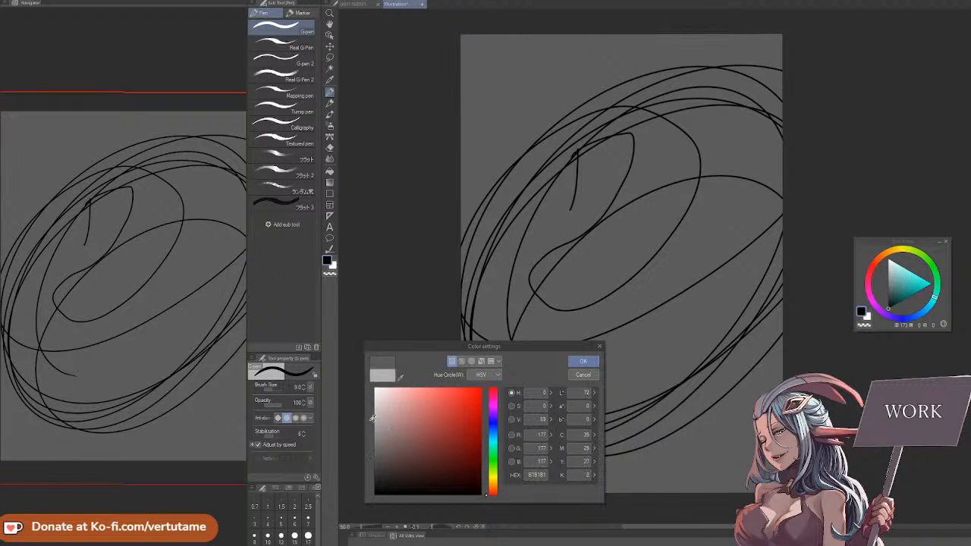
click(372, 418)
click(584, 361)
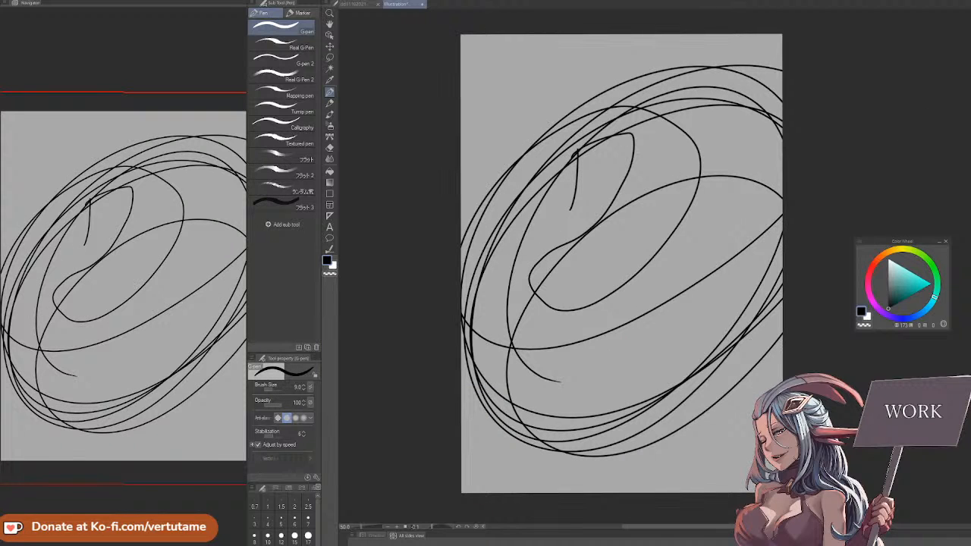
key(Delete)
Scribble rounded shapes and long sweeping test strokes on the lighter canvas, clearing each attempt
mouse_move(539, 219)
mouse_down()
mouse_move(568, 108)
mouse_move(533, 217)
mouse_move(461, 236)
mouse_move(461, 290)
mouse_move(498, 274)
mouse_move(462, 320)
mouse_up()
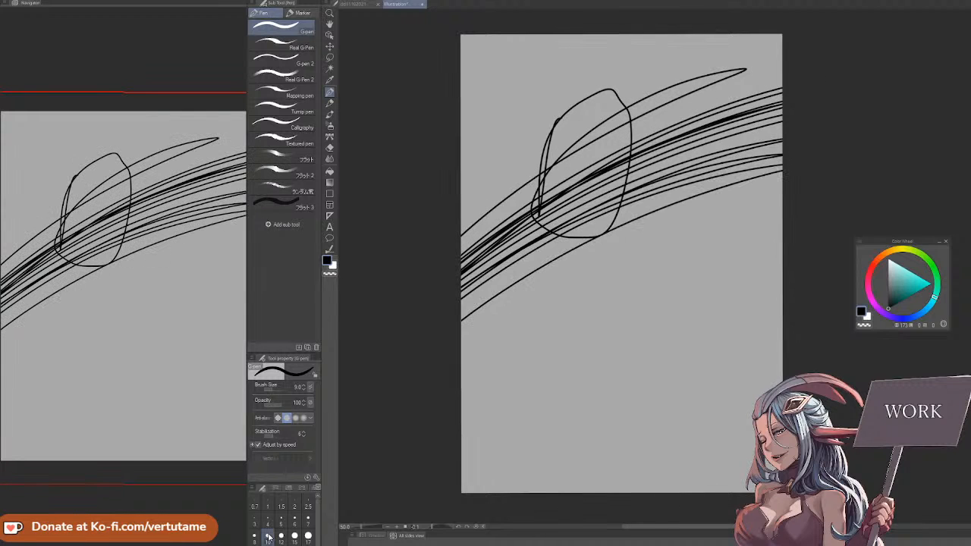
key(Delete)
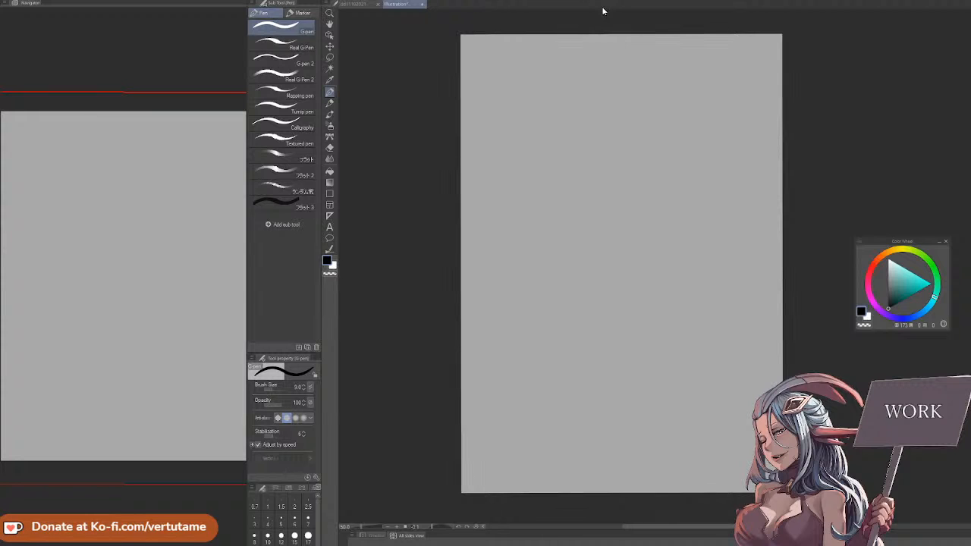
drag(574, 161, 600, 274)
mouse_move(574, 162)
mouse_down()
mouse_move(689, 250)
mouse_move(628, 265)
mouse_up()
mouse_move(597, 189)
mouse_down()
mouse_move(670, 172)
mouse_move(706, 212)
mouse_move(388, 540)
mouse_up()
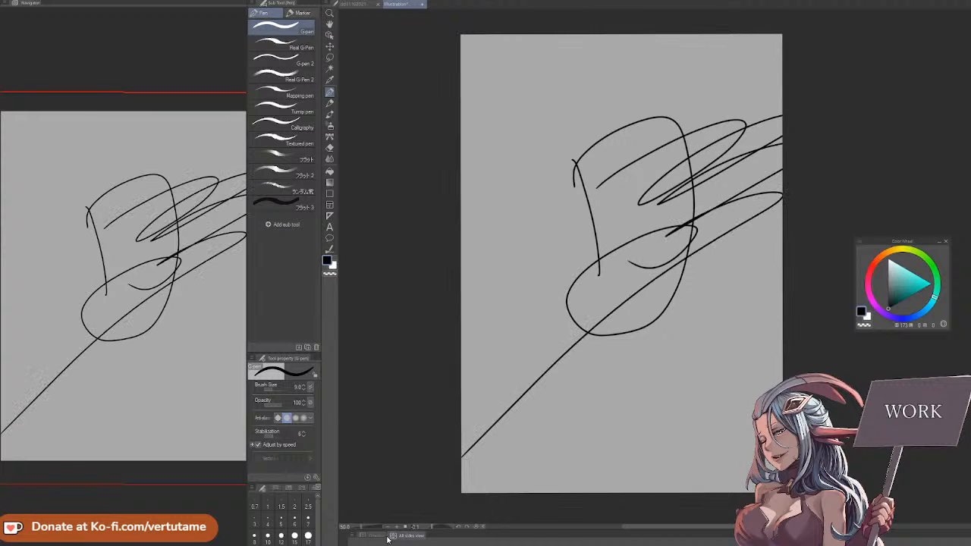
key(Delete)
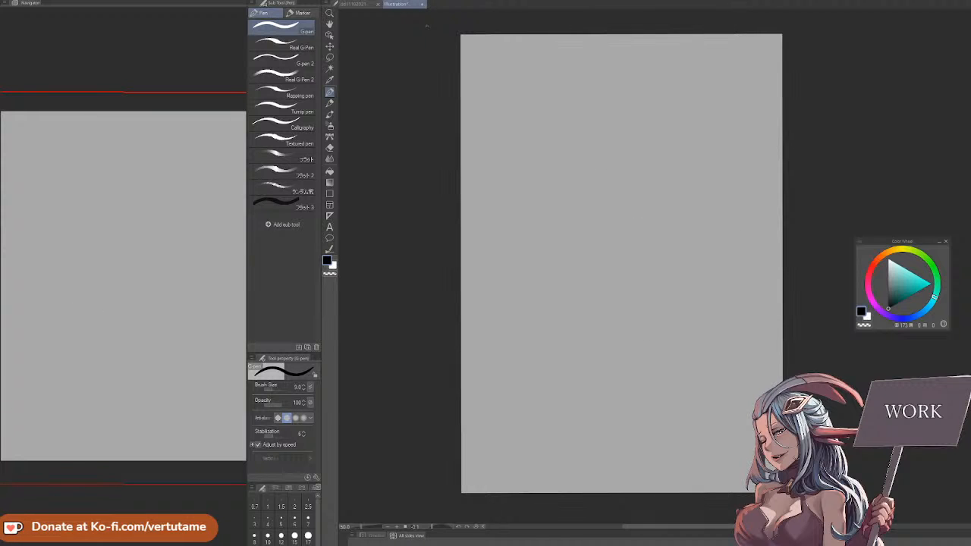
scroll(428, 26, up, 1)
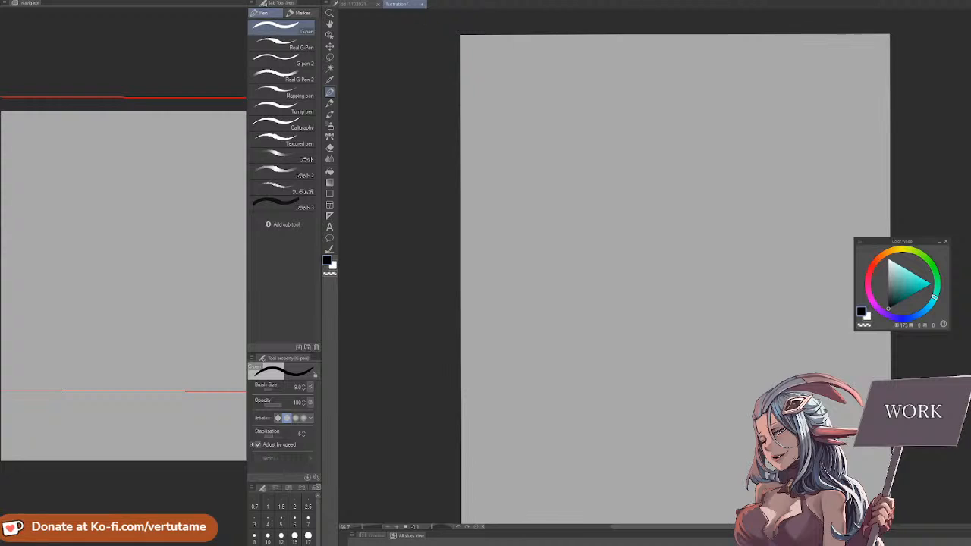